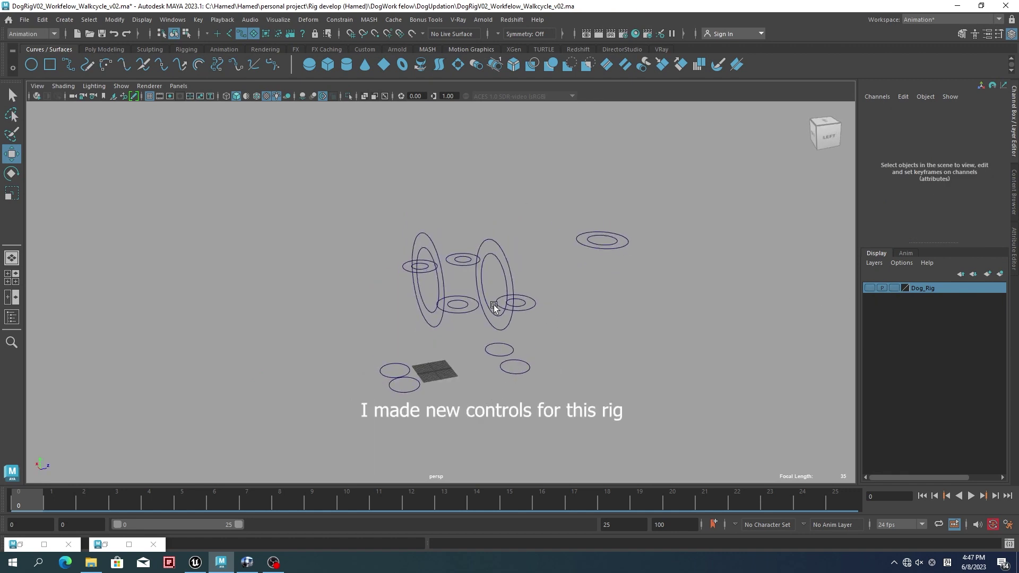
Step: Try moving the large front body circle about 0.4 units up and 0.43 units forward
{"action": "left_click_drag", "start_coordinate": [493, 304], "coordinate": [517, 269]}
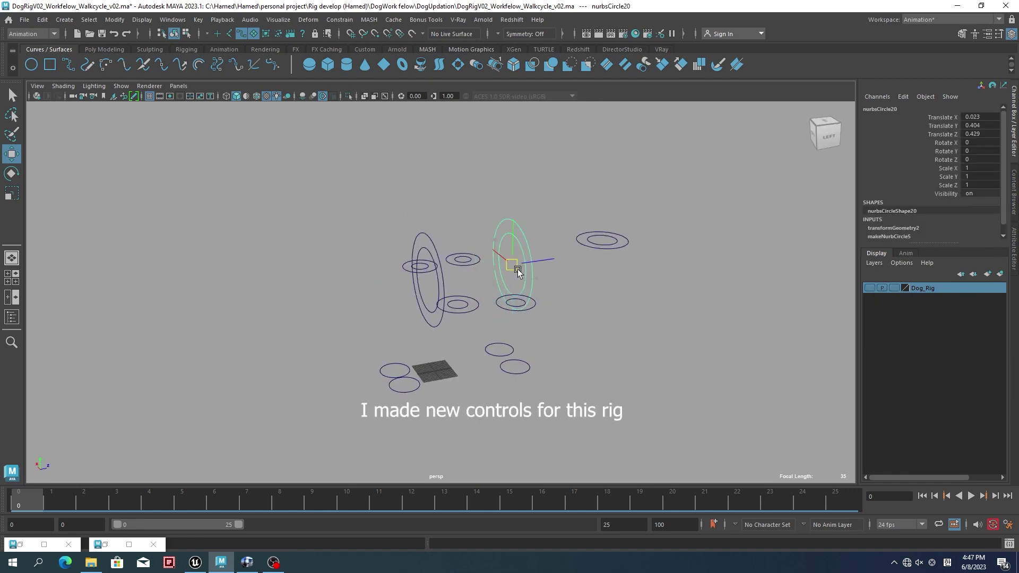
{"action": "left_click", "coordinate": [419, 265]}
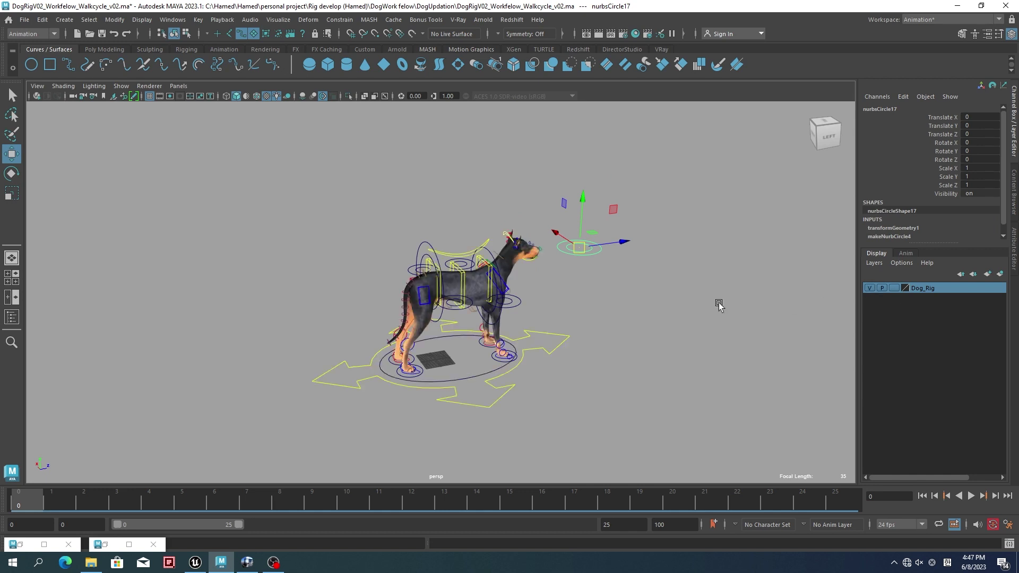
Step: Parent-constrain the front right foot control to the new circle around that foot, maintaining offset on all axes
{"action": "scroll", "coordinate": [497, 286], "scroll_direction": "up", "scroll_amount": 5}
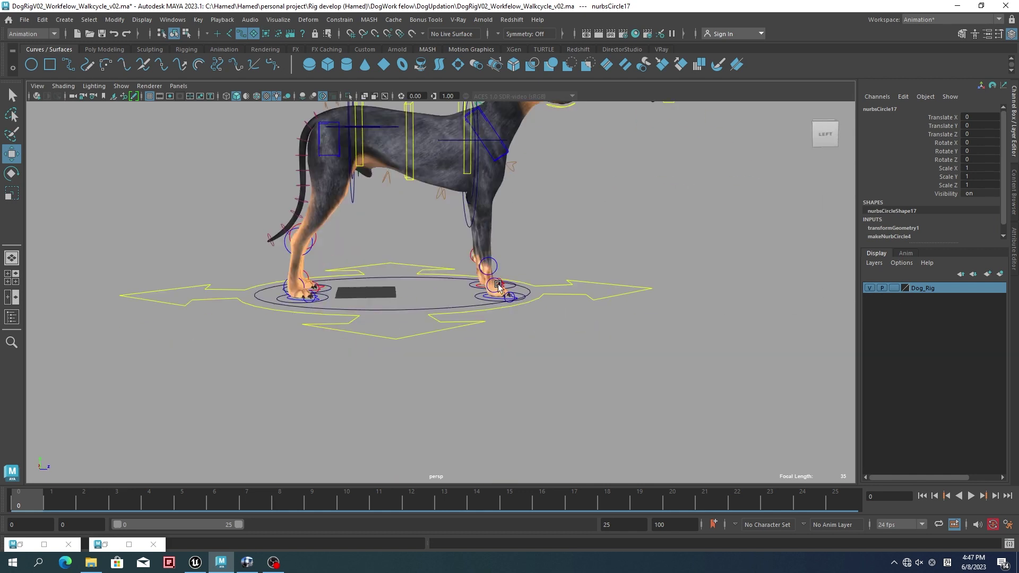
{"action": "scroll", "coordinate": [498, 286], "scroll_direction": "up", "scroll_amount": 3}
{"action": "left_click", "coordinate": [507, 356], "text": "shift"}
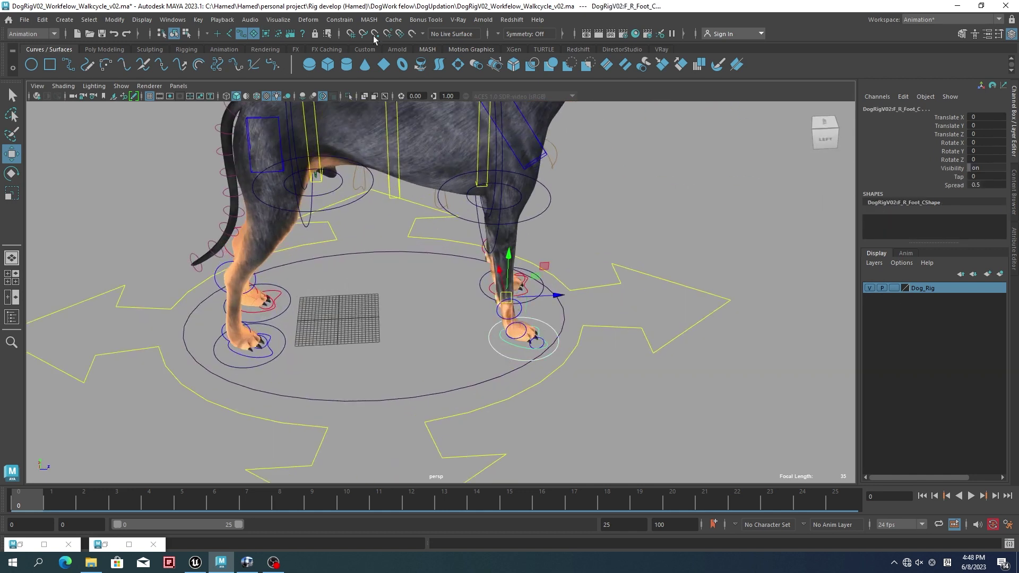
{"action": "left_click", "coordinate": [339, 20]}
{"action": "left_click", "coordinate": [442, 50]}
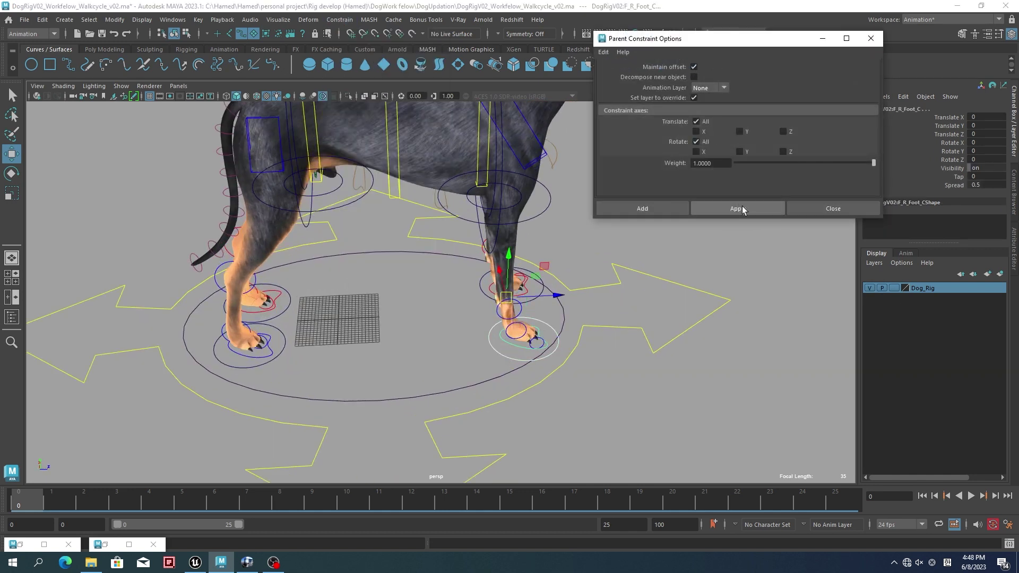
{"action": "left_click", "coordinate": [738, 209]}
Step: Parent-constrain the rear right and rear left foot controls to their surrounding circles, maintaining offset
{"action": "scroll", "coordinate": [479, 318], "scroll_direction": "down", "scroll_amount": 3}
{"action": "left_click", "coordinate": [311, 368]}
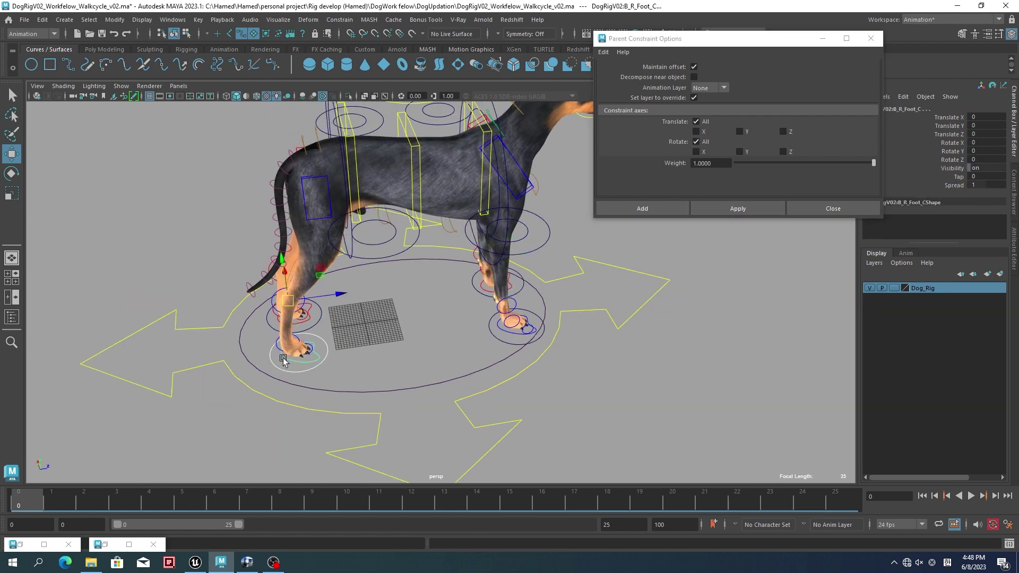
{"action": "left_click_drag", "start_coordinate": [311, 367], "coordinate": [374, 370], "text": "alt"}
{"action": "left_click", "coordinate": [833, 208]}
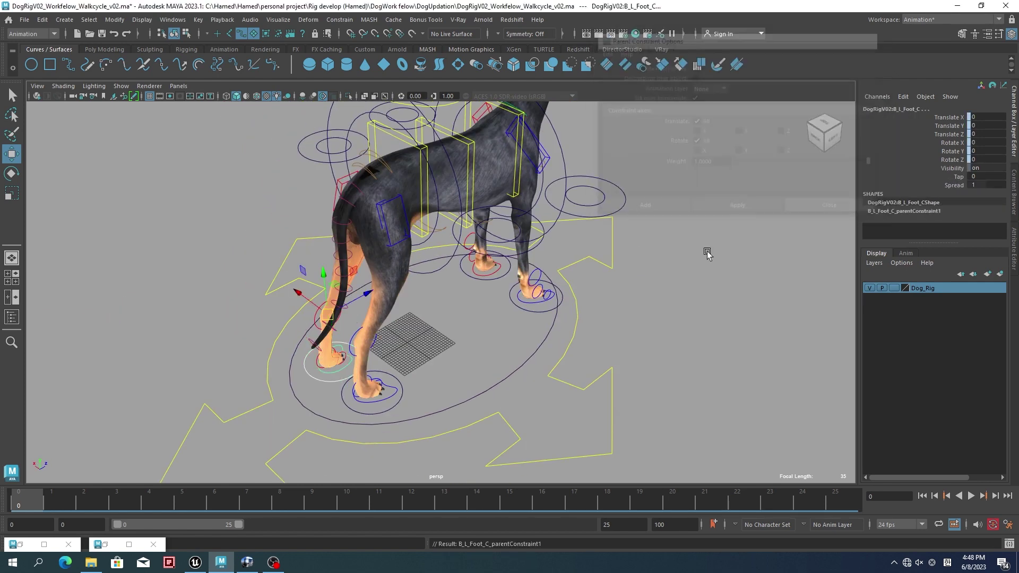
Step: Parent-constrain the spine end and spine start controls to the front and rear body circles, maintaining offset
{"action": "left_click_drag", "start_coordinate": [704, 255], "coordinate": [452, 273], "text": "alt"}
{"action": "left_click", "coordinate": [340, 20]}
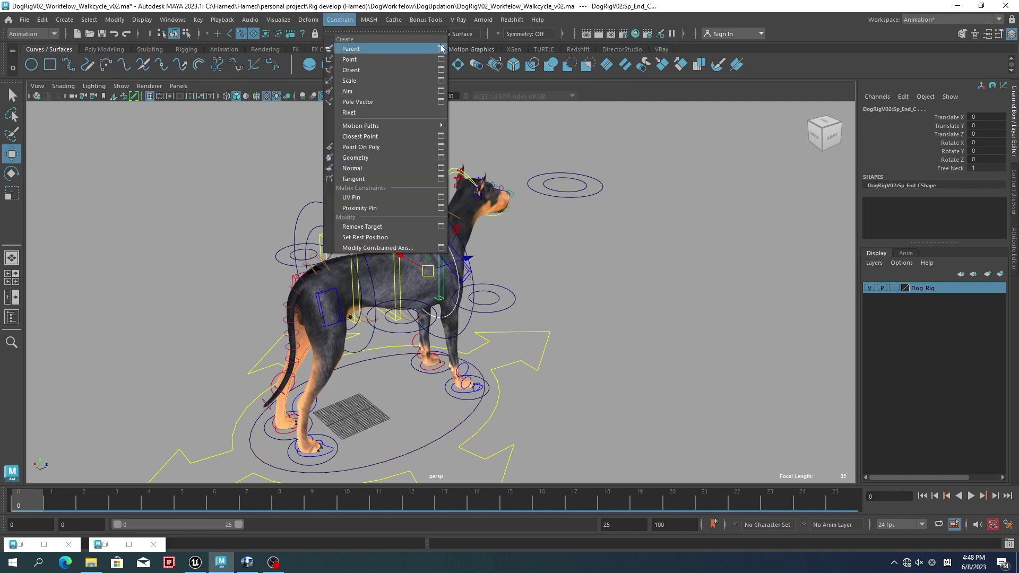
{"action": "left_click", "coordinate": [440, 42]}
{"action": "left_click", "coordinate": [321, 231]}
{"action": "left_click", "coordinate": [734, 208]}
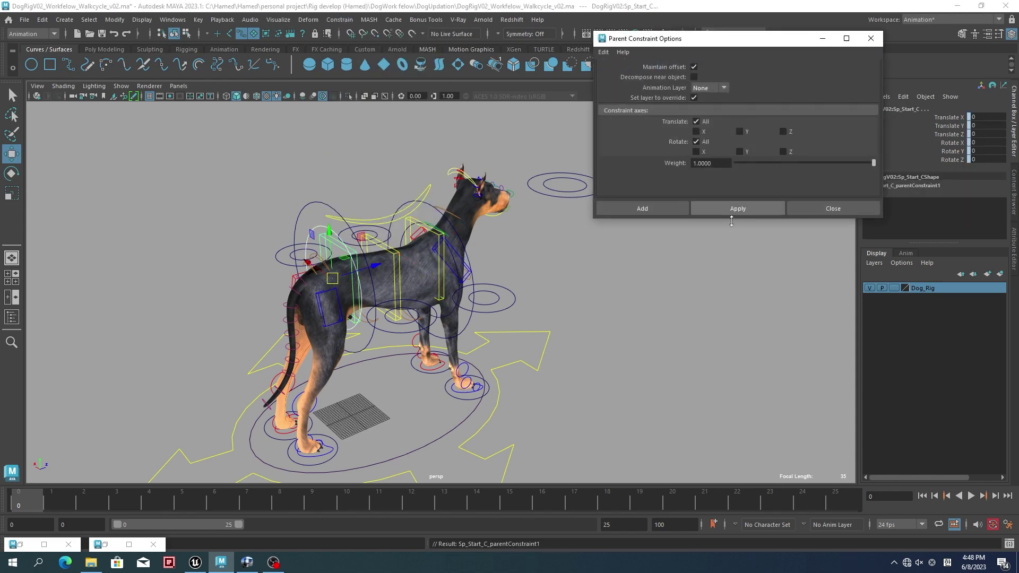
{"action": "left_click", "coordinate": [842, 212]}
{"action": "left_click_drag", "start_coordinate": [689, 265], "coordinate": [584, 276], "text": "alt"}
{"action": "left_click", "coordinate": [522, 286]}
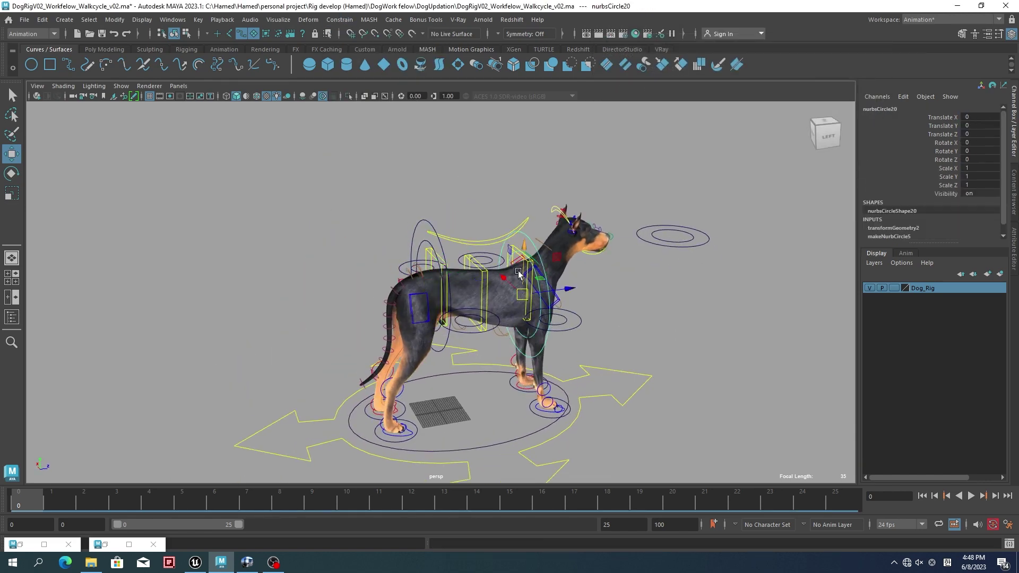
Step: Point-constrain the front body circle to the front right foot circle on the Y axis only, maintaining offset
{"action": "left_click_drag", "start_coordinate": [477, 351], "coordinate": [642, 353], "text": "alt"}
{"action": "left_click", "coordinate": [642, 352]}
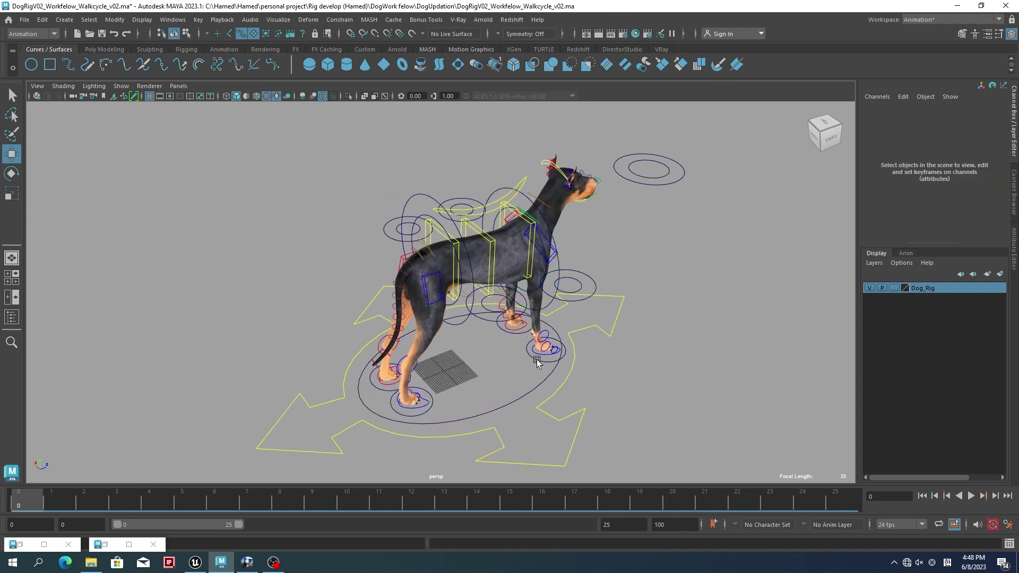
{"action": "left_click", "coordinate": [542, 353]}
{"action": "left_click", "coordinate": [339, 19]}
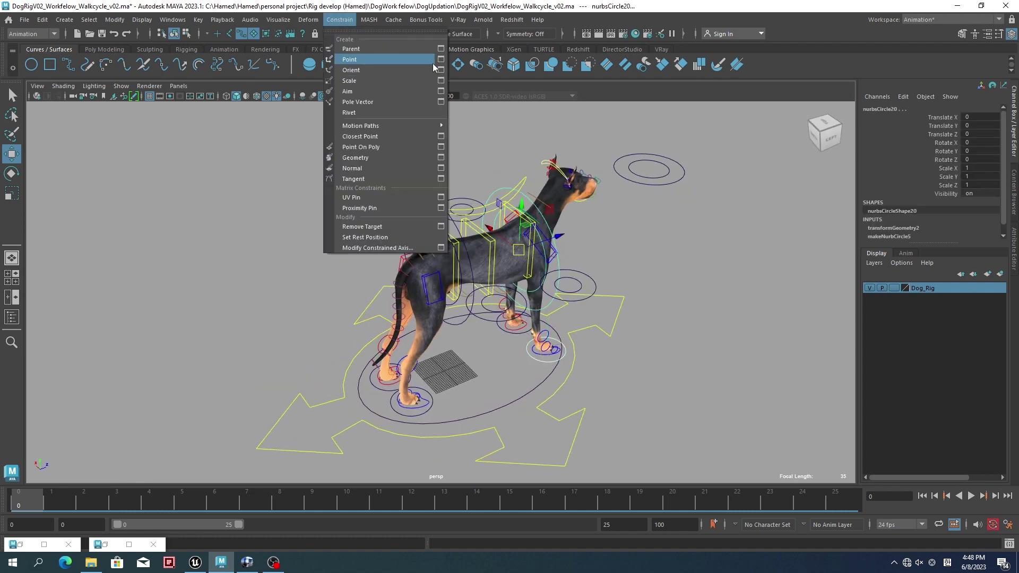
{"action": "left_click", "coordinate": [440, 59]}
{"action": "left_click_drag", "start_coordinate": [690, 38], "coordinate": [728, 85]}
{"action": "left_click_drag", "start_coordinate": [467, 345], "coordinate": [516, 348], "text": "alt"}
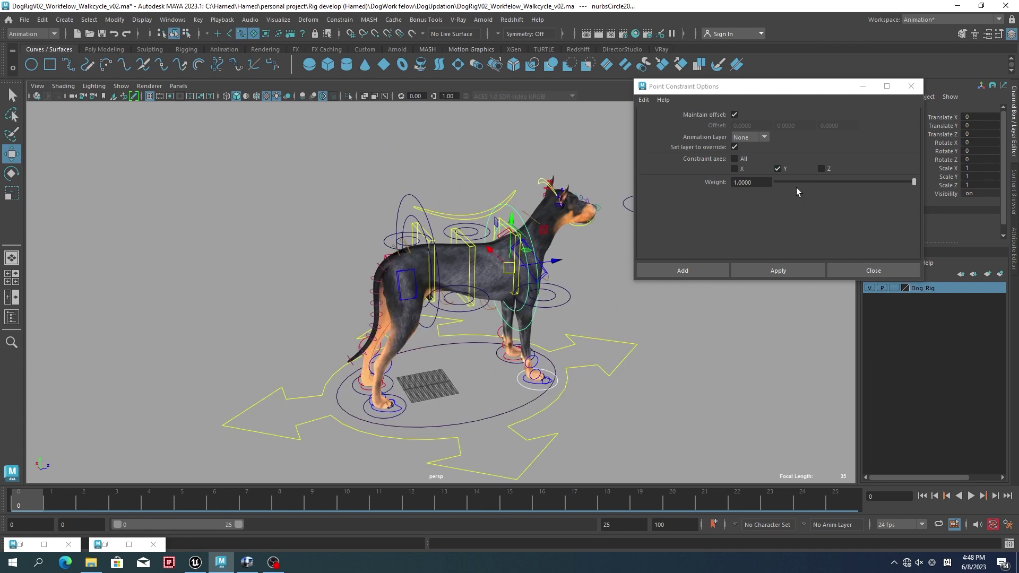
{"action": "left_click", "coordinate": [797, 272]}
{"action": "left_click", "coordinate": [873, 271]}
Step: Add a Y-only point constraint from the front left foot circle to the front body circle
{"action": "left_click_drag", "start_coordinate": [583, 323], "coordinate": [525, 323], "text": "alt"}
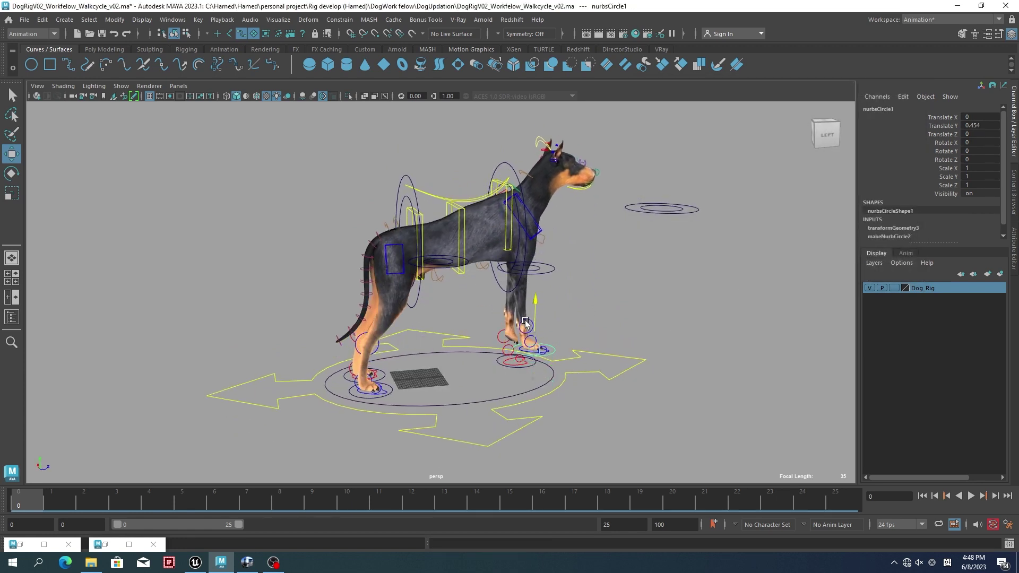
{"action": "left_click", "coordinate": [524, 241]}
{"action": "left_click", "coordinate": [340, 19]}
{"action": "left_click", "coordinate": [440, 59]}
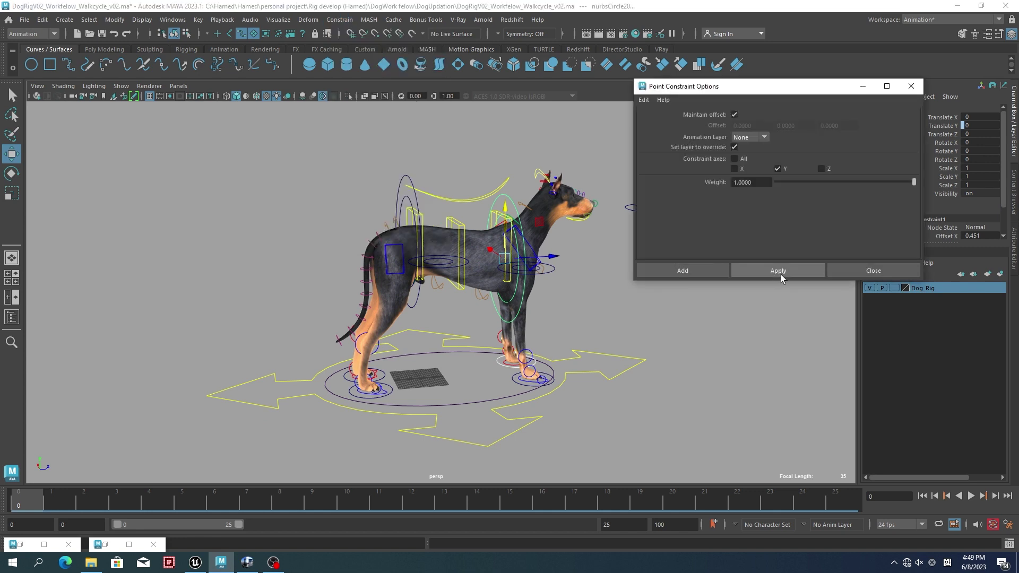
Step: Point-constrain the rear body circle to the rear right foot circle on the Y axis only, maintaining offset
{"action": "left_click_drag", "start_coordinate": [400, 393], "coordinate": [371, 391], "text": "alt"}
{"action": "left_click_drag", "start_coordinate": [743, 86], "coordinate": [641, 178]}
{"action": "left_click", "coordinate": [289, 390]}
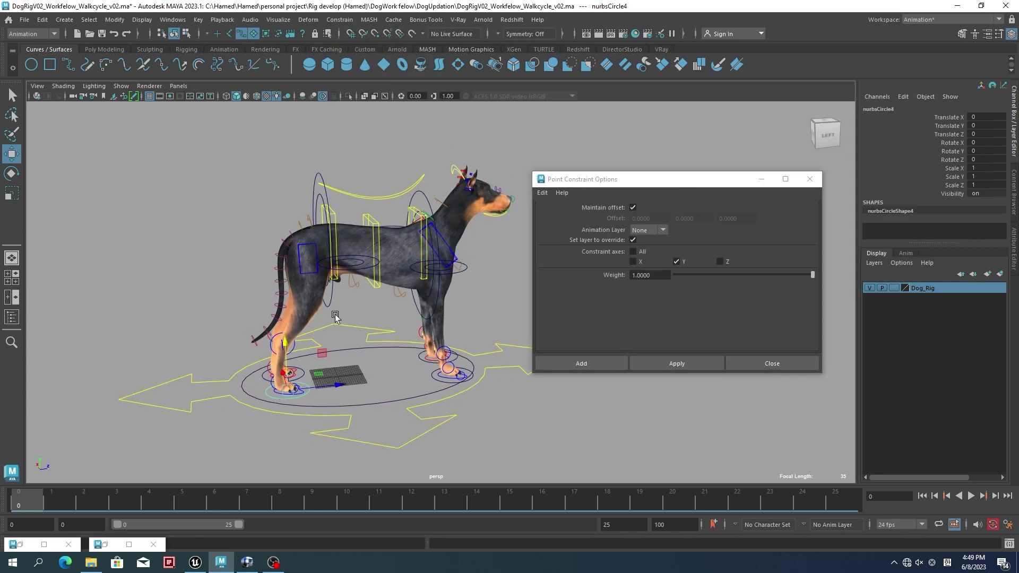
{"action": "left_click", "coordinate": [340, 20]}
{"action": "left_click", "coordinate": [362, 62]}
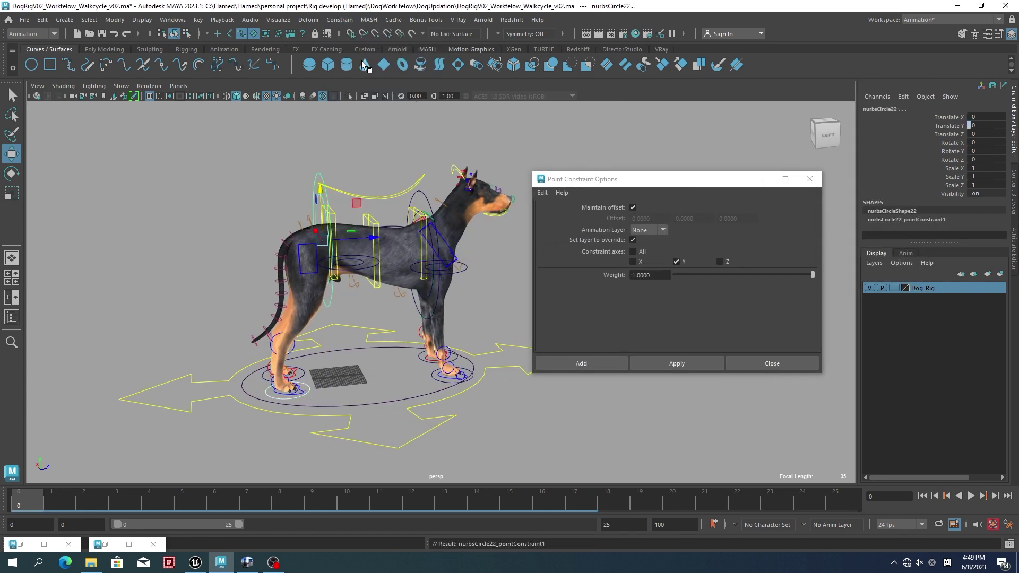
{"action": "left_click", "coordinate": [775, 364]}
Step: Undo the rear left foot circle's test move and point-constrain the rear body circle to it on Y only
{"action": "left_click", "coordinate": [277, 315]}
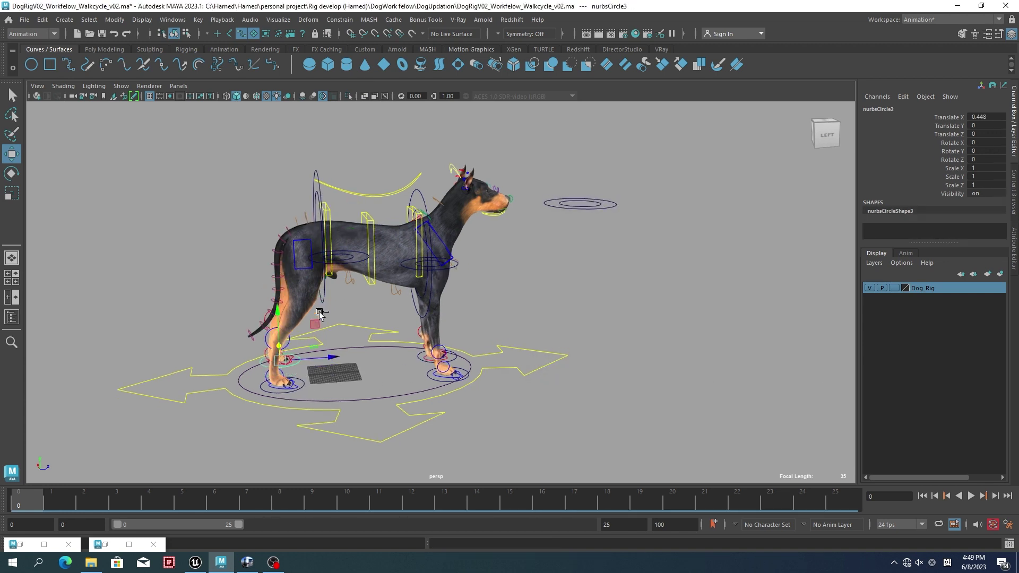
{"action": "key", "text": "ctrl+z"}
{"action": "key", "text": "ctrl+z"}
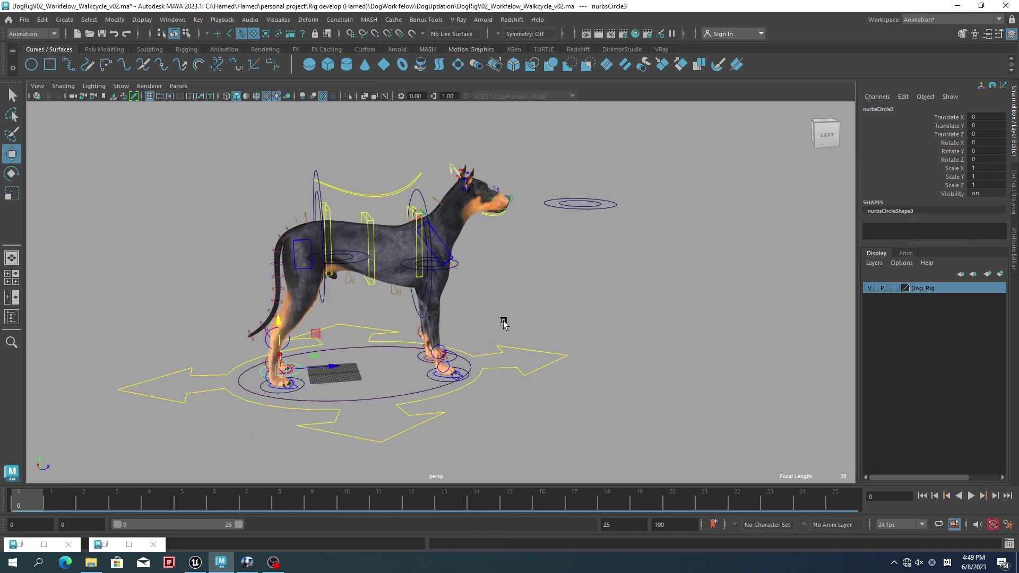
{"action": "left_click", "coordinate": [315, 171], "text": "shift"}
{"action": "left_click", "coordinate": [339, 20]}
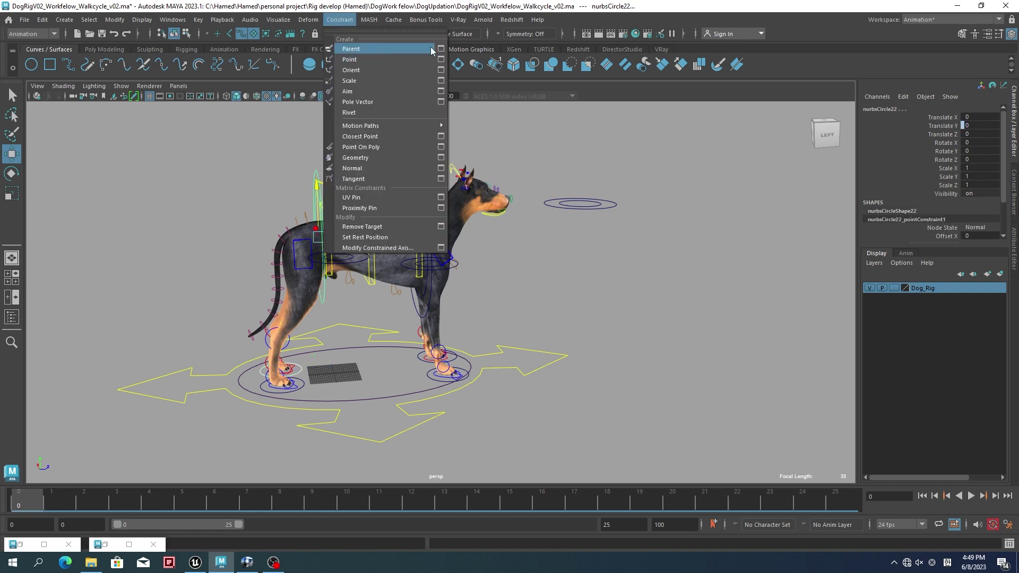
{"action": "left_click", "coordinate": [445, 58]}
{"action": "left_click", "coordinate": [772, 364]}
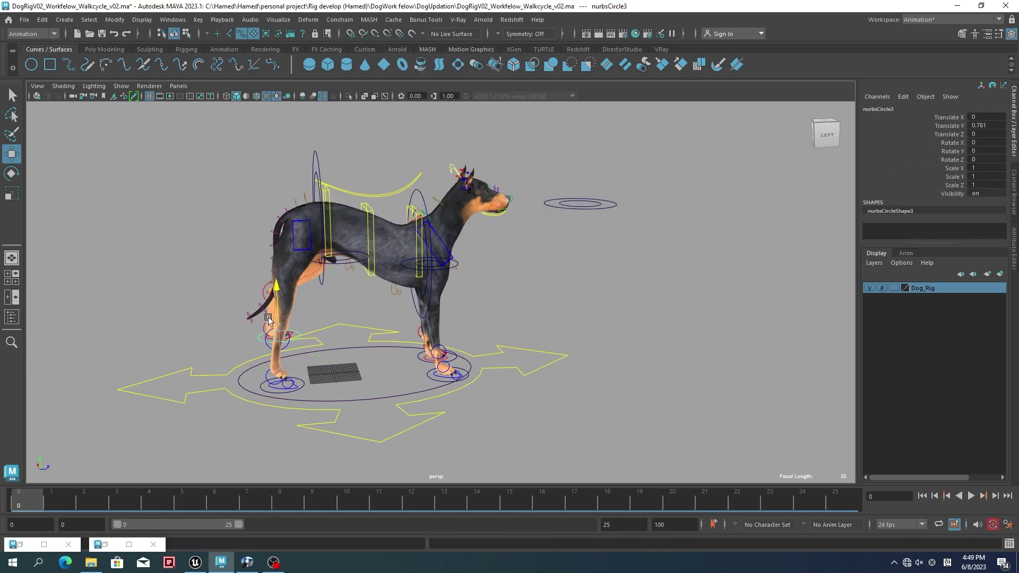
Step: Key the front body circle and set its Blend Point 1 to 0.2, undoing the foot circles' test moves
{"action": "left_click", "coordinate": [277, 338]}
{"action": "middle_click_drag", "start_coordinate": [417, 393], "coordinate": [515, 385], "text": "alt"}
{"action": "left_click", "coordinate": [525, 305]}
{"action": "left_click_drag", "start_coordinate": [526, 305], "coordinate": [522, 333], "text": "alt"}
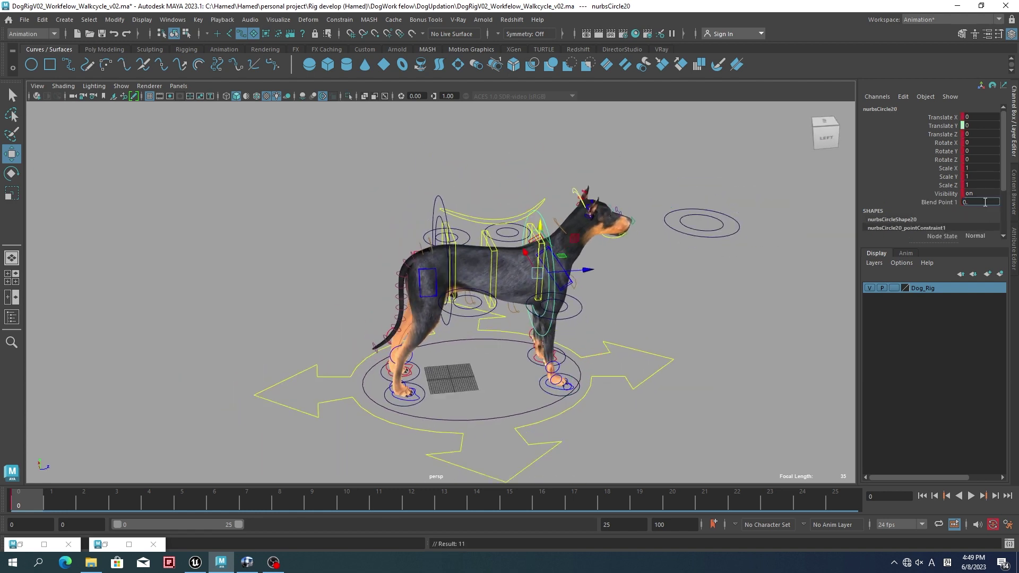
{"action": "key", "text": "ctrl+z"}
{"action": "key", "text": "ctrl+z"}
{"action": "key", "text": "ctrl+z"}
{"action": "key", "text": "ctrl+z"}
{"action": "key", "text": "ctrl+z"}
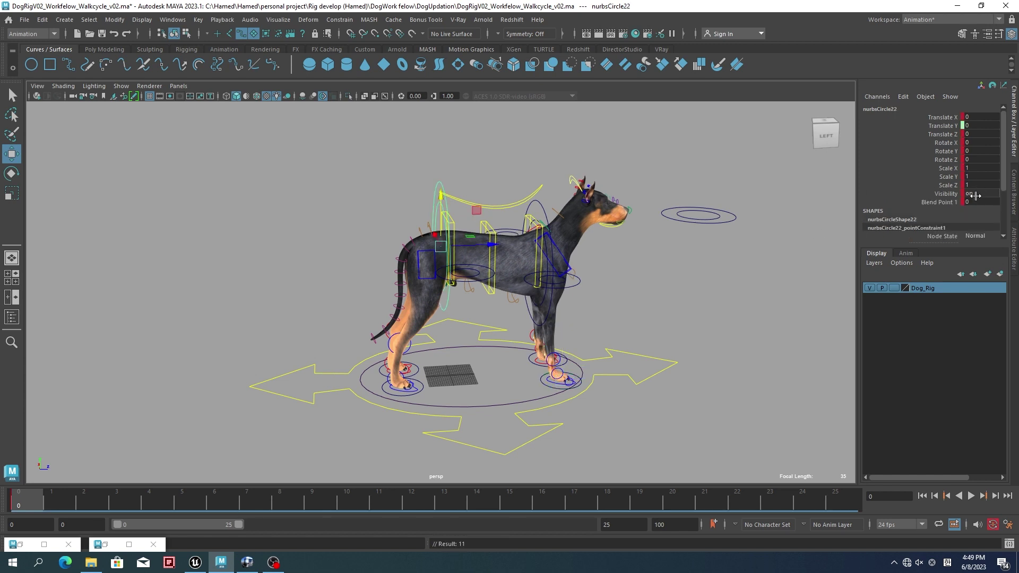
Step: Set the rear body circle's Blend Point 1 to 0.3, test-lift the rear right foot circle and undo the lift
{"action": "left_click", "coordinate": [421, 399]}
{"action": "left_click_drag", "start_coordinate": [421, 399], "coordinate": [445, 325]}
{"action": "key", "text": "ctrl+z"}
{"action": "key", "text": "ctrl+z"}
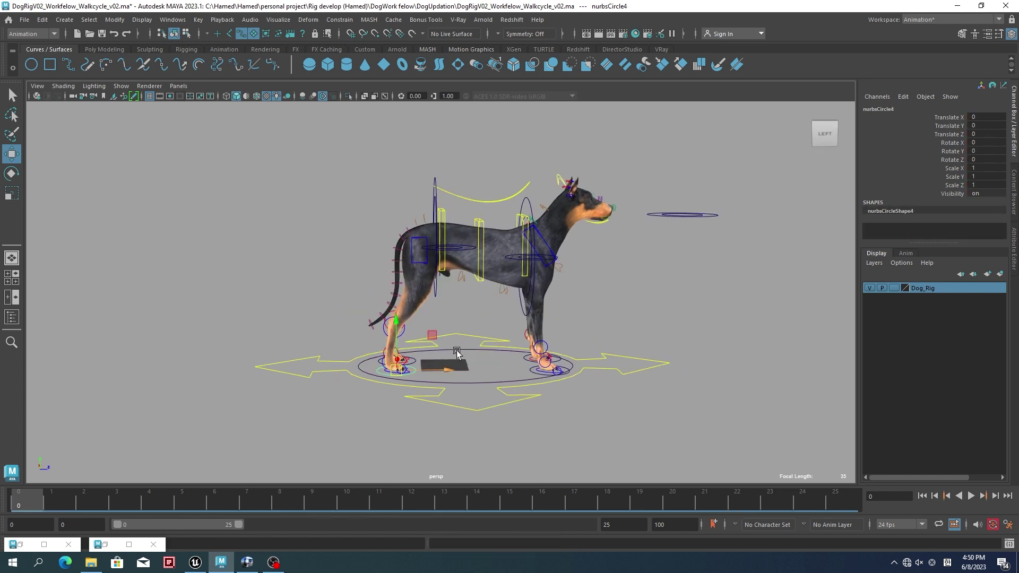
Step: Aim-constrain the inner front body circle to the front right side circle on all axes, maintaining offset
{"action": "left_click_drag", "start_coordinate": [470, 346], "coordinate": [550, 422], "text": "alt"}
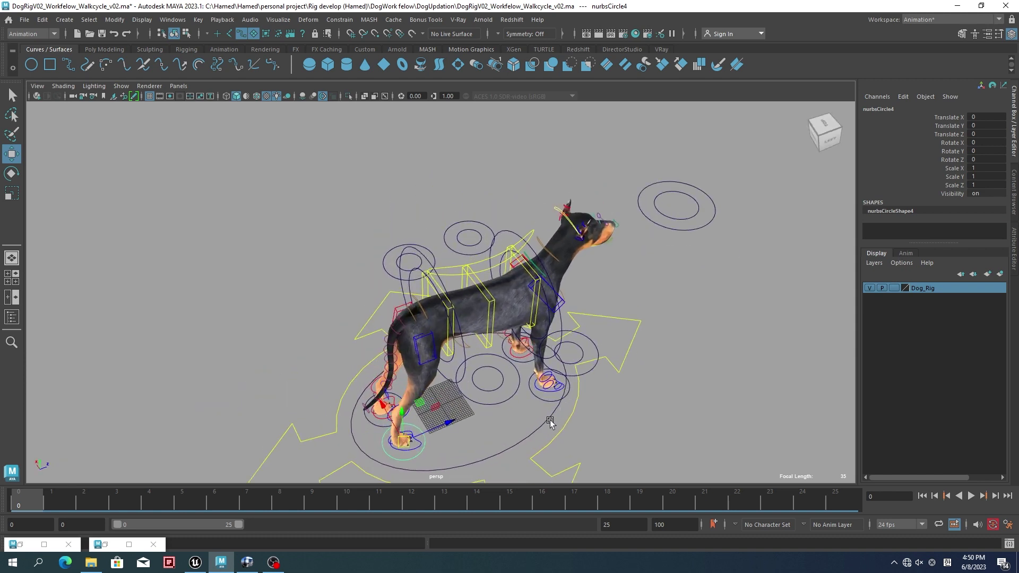
{"action": "left_click", "coordinate": [558, 332]}
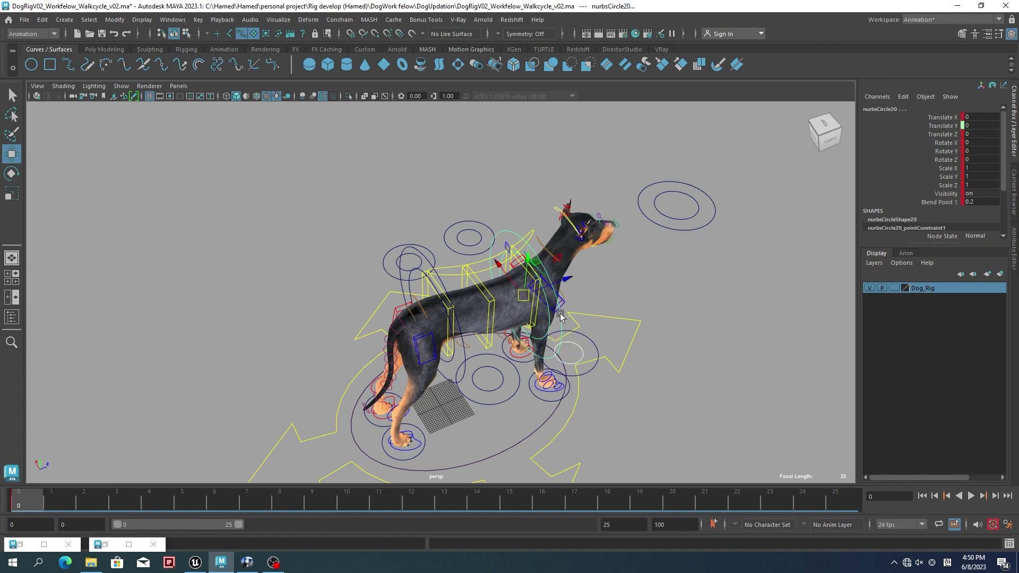
{"action": "scroll", "coordinate": [560, 315], "scroll_direction": "down", "scroll_amount": 1}
{"action": "left_click", "coordinate": [340, 19]}
{"action": "left_click", "coordinate": [445, 90]}
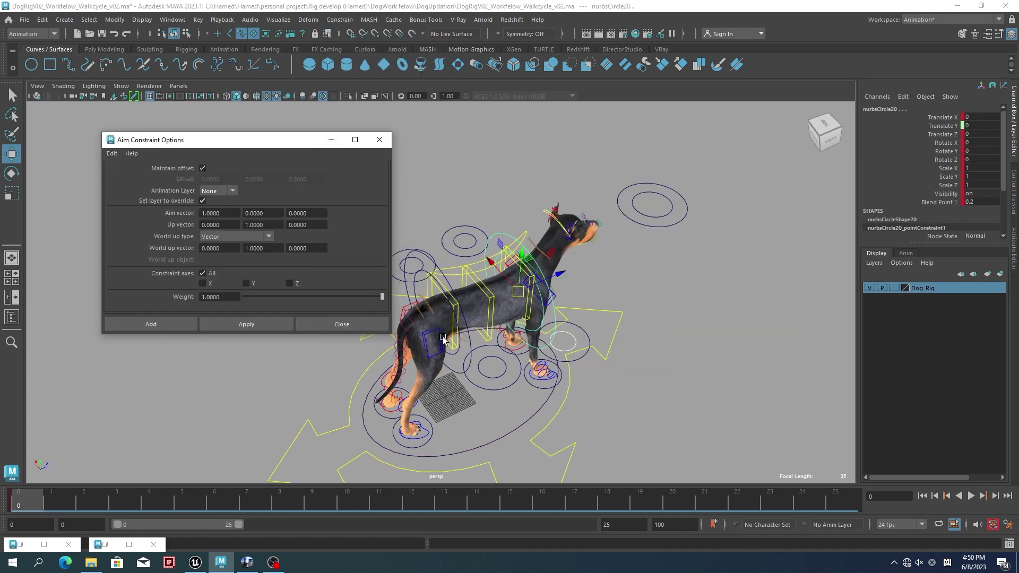
{"action": "scroll", "coordinate": [443, 340], "scroll_direction": "up", "scroll_amount": 2}
{"action": "left_click", "coordinate": [249, 324]}
{"action": "left_click_drag", "start_coordinate": [610, 350], "coordinate": [711, 287], "text": "alt"}
Step: Key the inner front body circle and edit its Blend Aim 1, undoing the front side circle's test moves
{"action": "key", "text": "ctrl+z"}
{"action": "key", "text": "ctrl+z"}
{"action": "key", "text": "ctrl+z"}
{"action": "key", "text": "ctrl+z"}
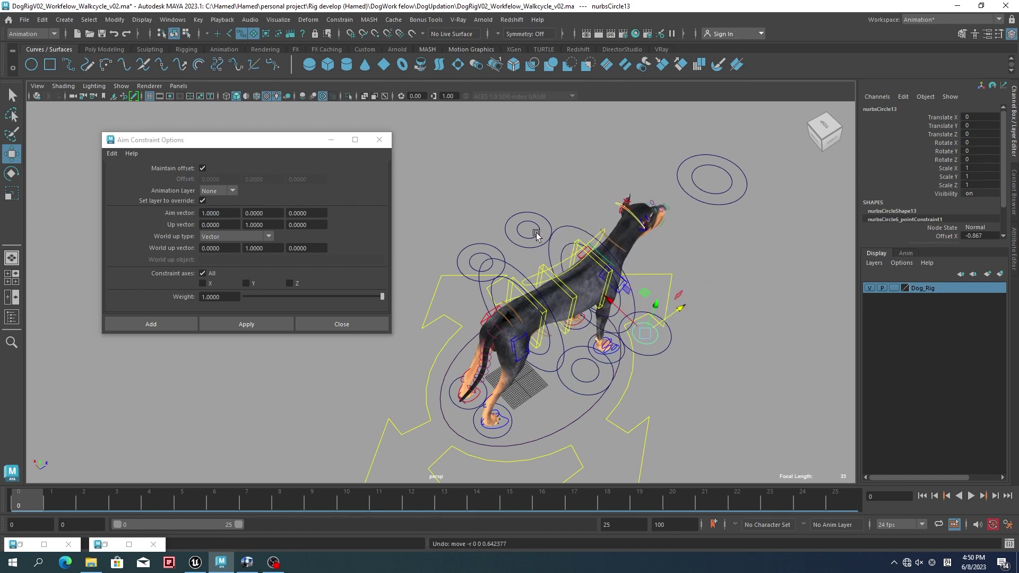
{"action": "key", "text": "ctrl+z"}
{"action": "key", "text": "ctrl+z"}
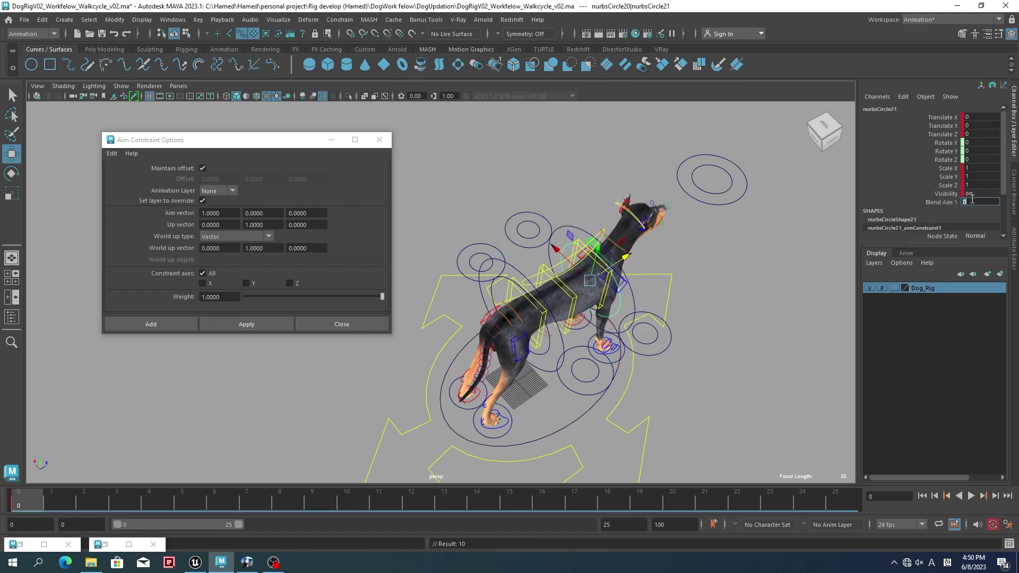
{"action": "key", "text": "ctrl+z"}
{"action": "key", "text": "ctrl+z"}
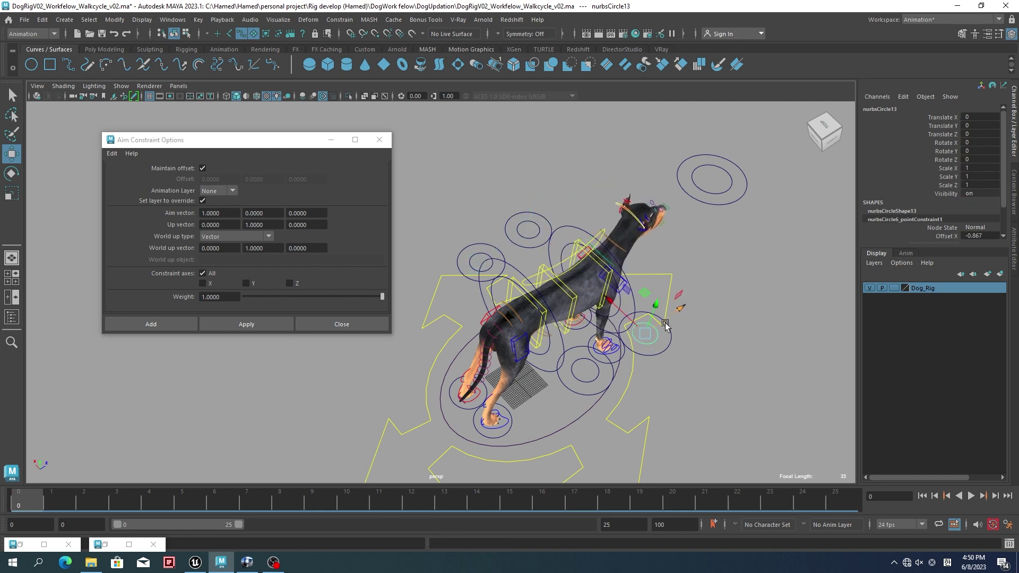
Step: Aim-constrain the inner rear body circle to the rear side circles on both sides, and check those circles
{"action": "left_click_drag", "start_coordinate": [490, 259], "coordinate": [591, 407], "text": "alt"}
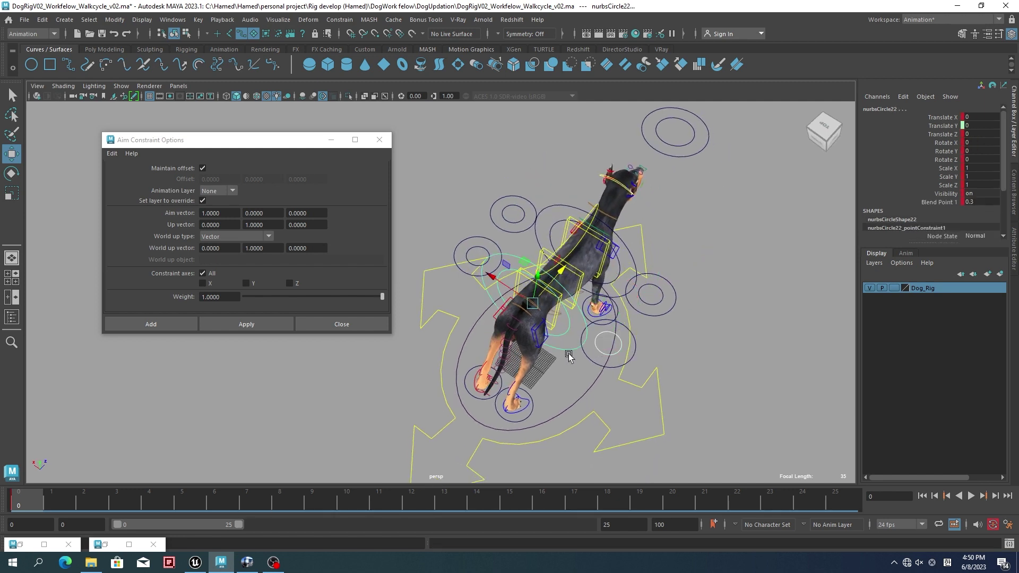
{"action": "left_click", "coordinate": [477, 257]}
{"action": "left_click", "coordinate": [498, 290], "text": "shift"}
{"action": "key", "text": "g"}
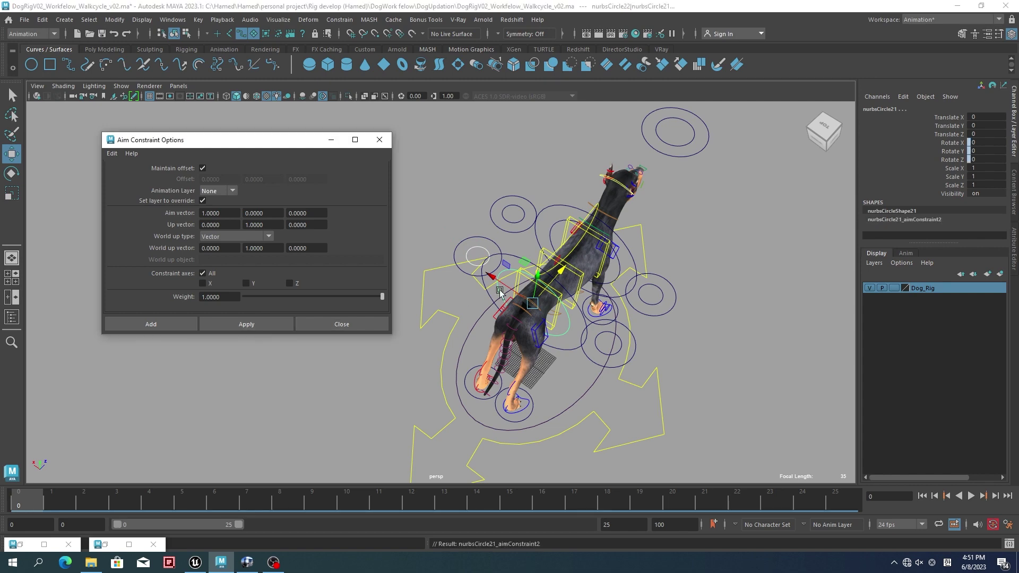
{"action": "left_click", "coordinate": [636, 352]}
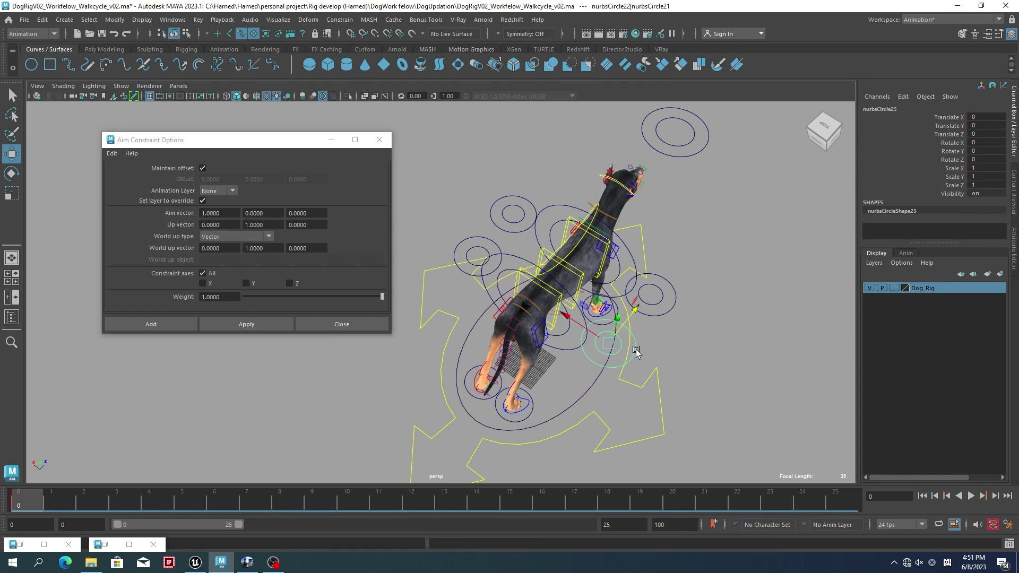
{"action": "left_click", "coordinate": [490, 246]}
Step: Point-constrain the front right side circle to the front right foot circle on X and Z, maintaining offset
{"action": "left_click_drag", "start_coordinate": [515, 234], "coordinate": [642, 305], "text": "alt"}
{"action": "left_click", "coordinate": [646, 306]}
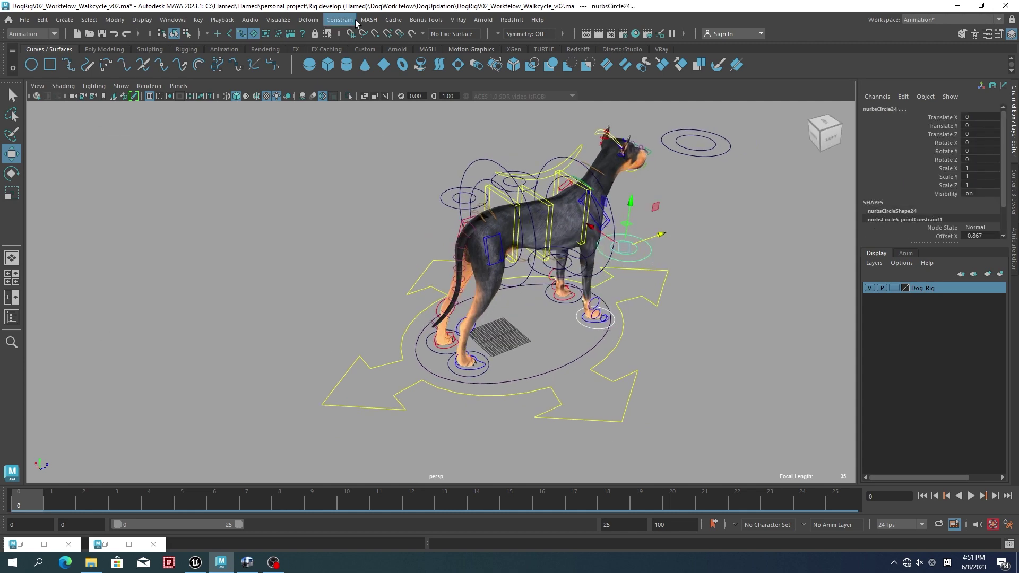
{"action": "left_click", "coordinate": [340, 20]}
{"action": "left_click", "coordinate": [436, 54]}
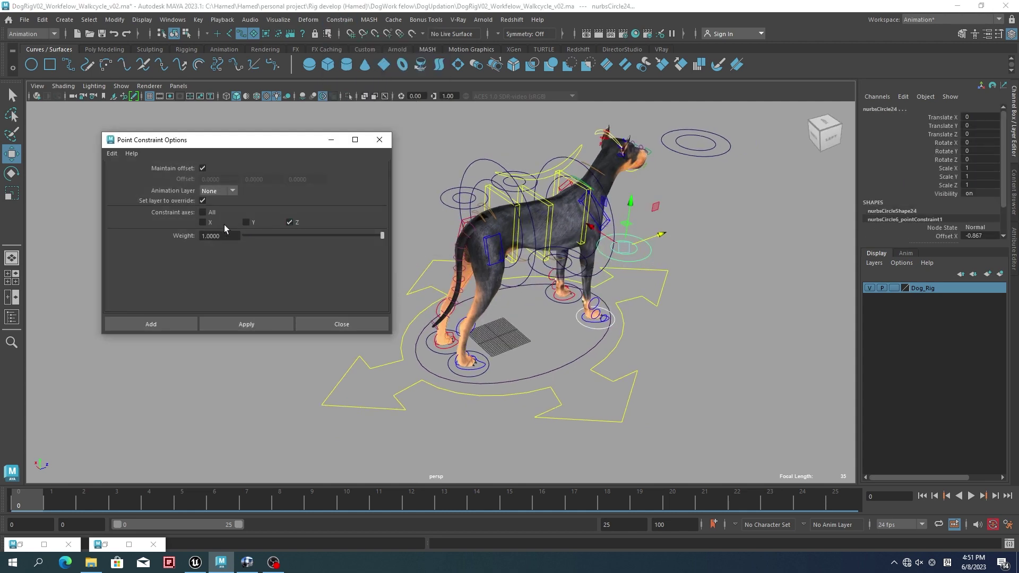
{"action": "left_click", "coordinate": [246, 323]}
Step: Point-constrain the remaining side circles to their matching foot circles on X and Z, maintaining offset
{"action": "left_click_drag", "start_coordinate": [552, 302], "coordinate": [593, 325], "text": "alt"}
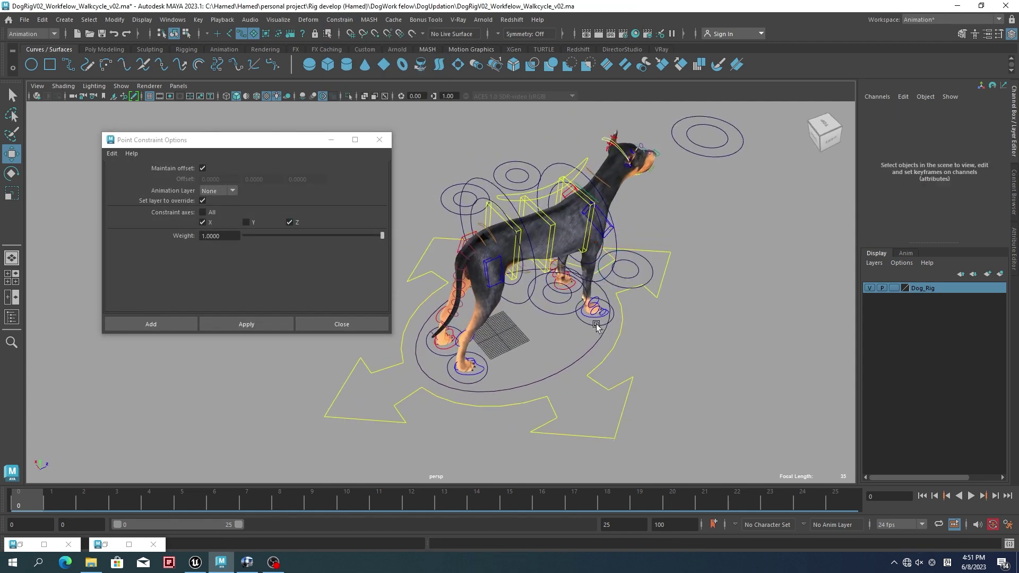
{"action": "left_click", "coordinate": [596, 326]}
{"action": "left_click_drag", "start_coordinate": [659, 284], "coordinate": [570, 327], "text": "alt"}
{"action": "left_click", "coordinate": [578, 304]}
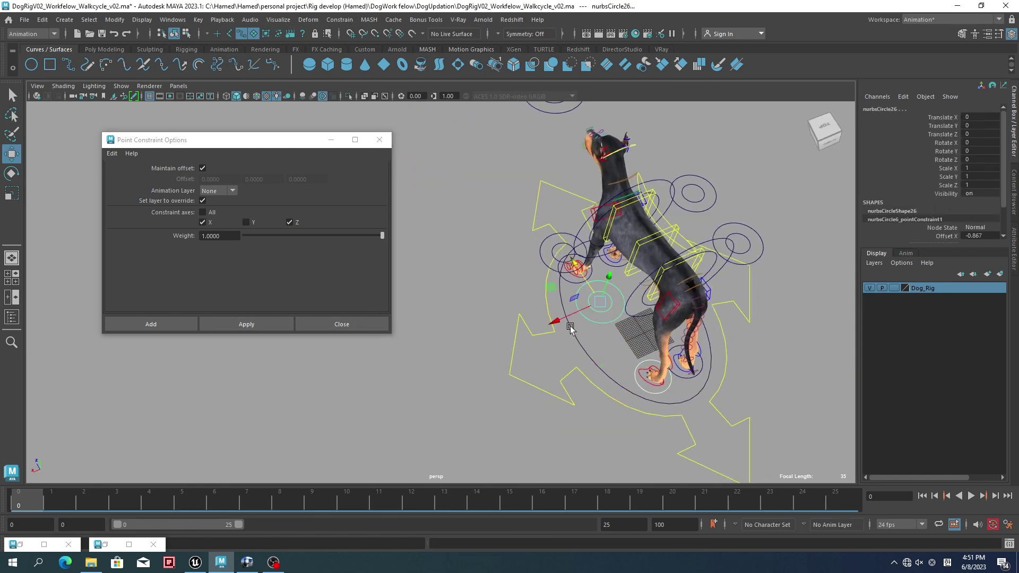
{"action": "left_click", "coordinate": [247, 324]}
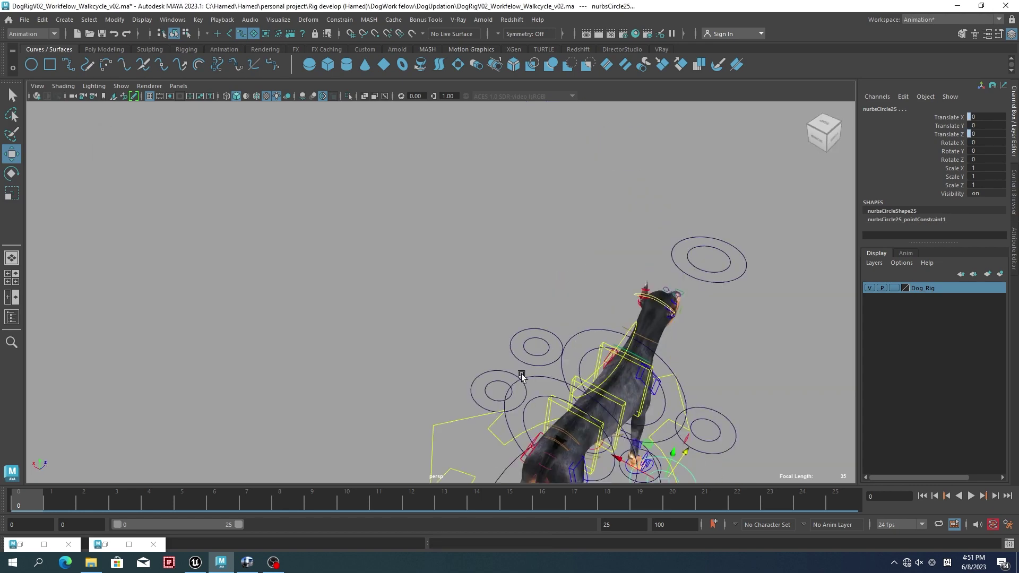
Step: Test-move the rear right and rear left foot circles to check how the hind body follows
{"action": "mouse_move", "coordinate": [522, 376]}
{"action": "left_mouse_down", "text": "alt"}
{"action": "mouse_move", "coordinate": [518, 342]}
{"action": "mouse_move", "coordinate": [512, 378]}
{"action": "mouse_move", "coordinate": [580, 340]}
{"action": "mouse_move", "coordinate": [593, 318]}
{"action": "mouse_move", "coordinate": [520, 356]}
{"action": "left_mouse_up", "text": "alt"}
{"action": "left_click", "coordinate": [518, 342]}
{"action": "left_click", "coordinate": [425, 338]}
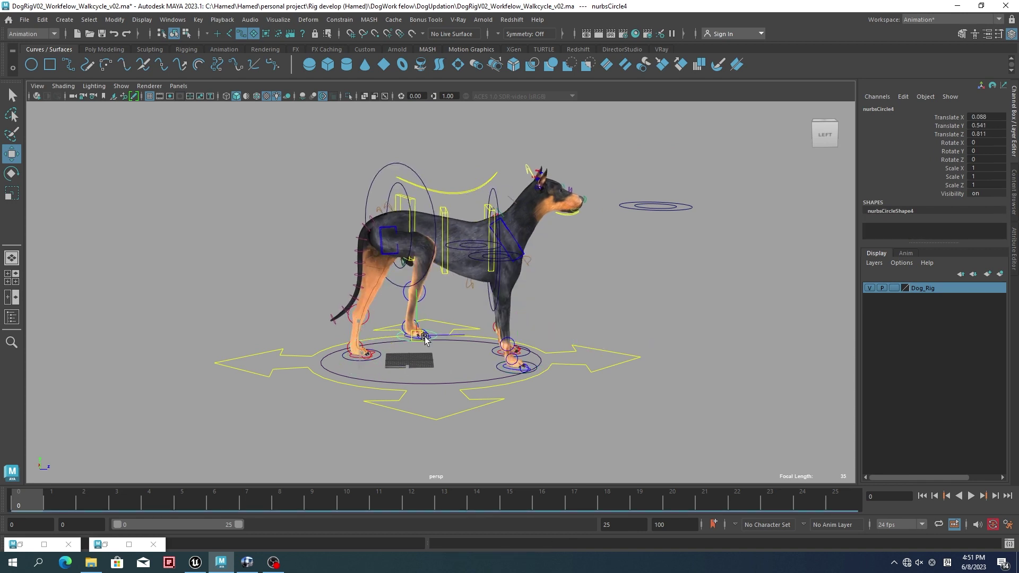
{"action": "left_click_drag", "start_coordinate": [425, 338], "coordinate": [367, 363]}
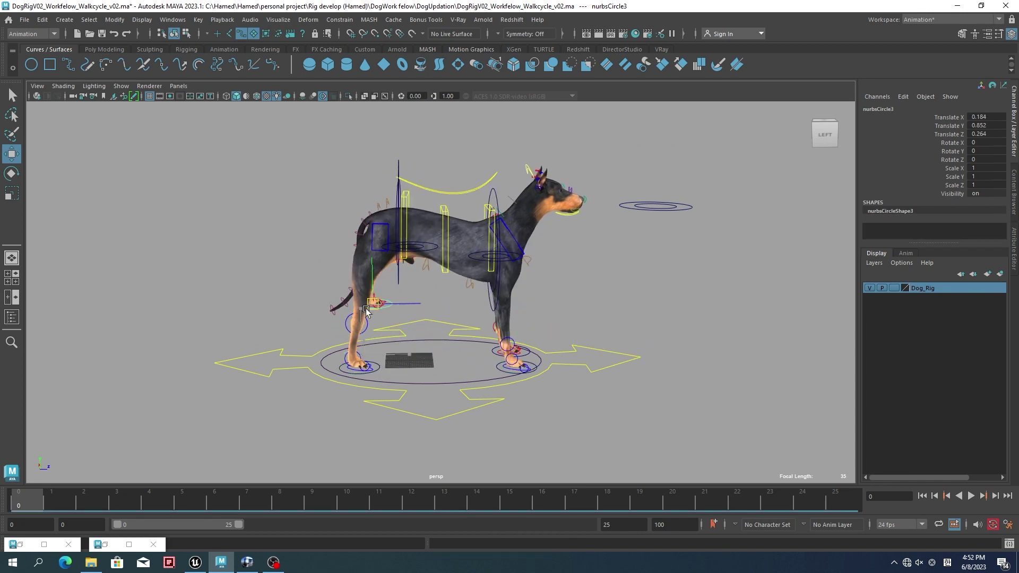
Step: Parent the front and rear body circles to the root control and test-move the root
{"action": "left_click_drag", "start_coordinate": [366, 311], "coordinate": [480, 244], "text": "alt"}
{"action": "left_click", "coordinate": [481, 243]}
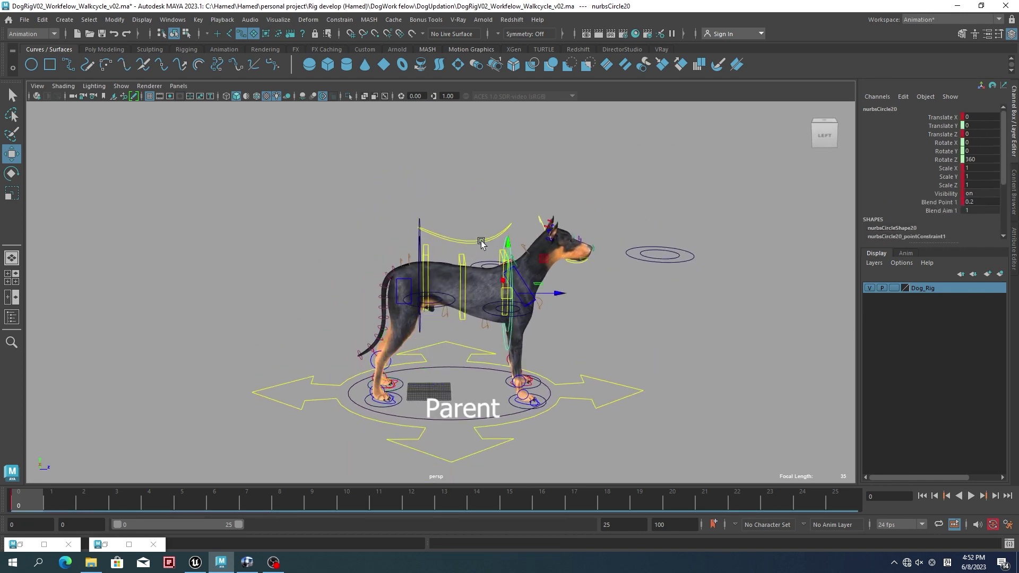
{"action": "left_click", "coordinate": [472, 239]}
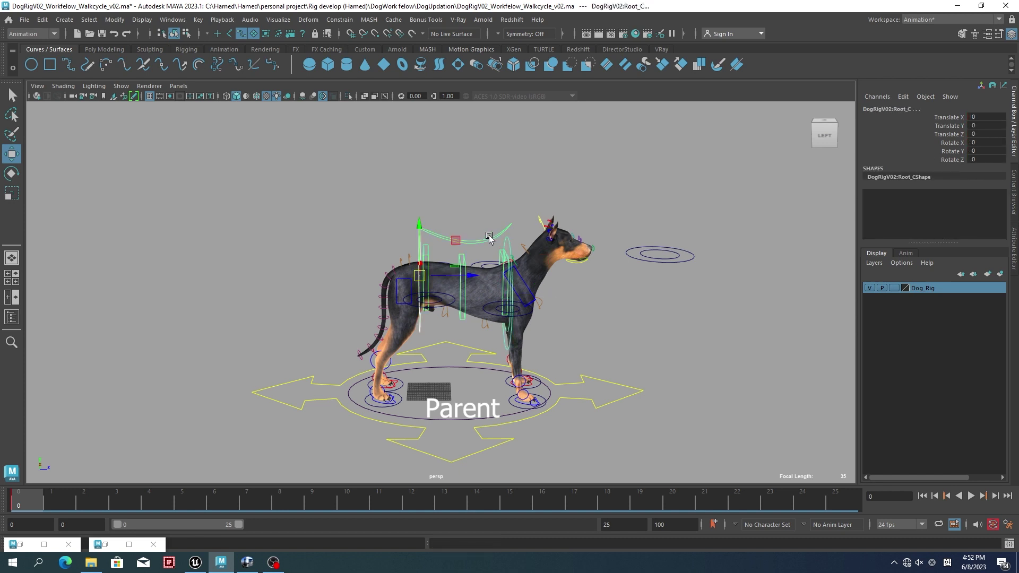
{"action": "left_click", "coordinate": [465, 275]}
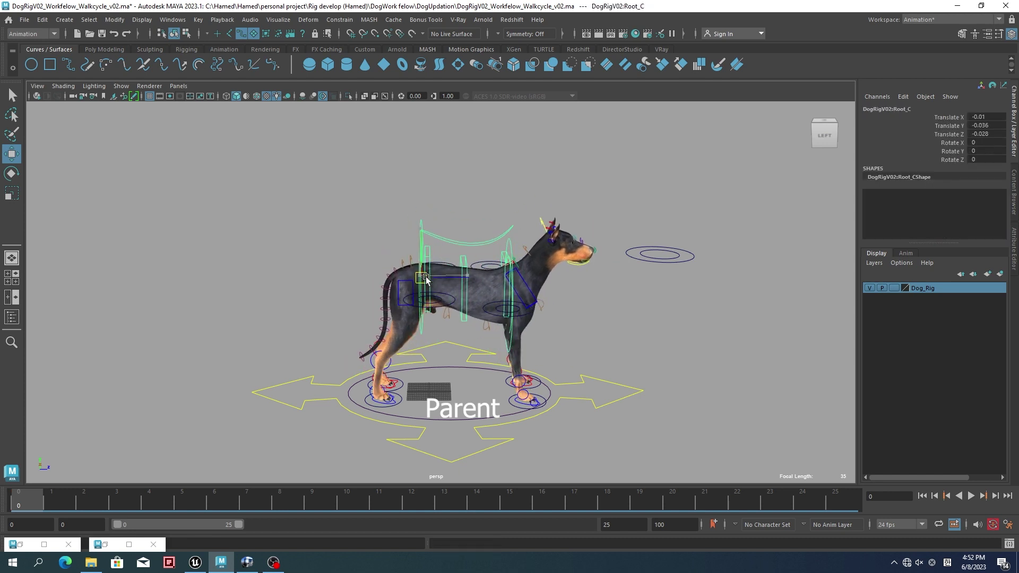
Step: Point-constrain the root control to the four foot circles on X and Z, maintaining offset
{"action": "left_click_drag", "start_coordinate": [415, 280], "coordinate": [576, 334], "text": "alt"}
{"action": "left_click", "coordinate": [532, 362]}
{"action": "left_click", "coordinate": [532, 361]}
{"action": "left_click_drag", "start_coordinate": [533, 362], "coordinate": [488, 318], "text": "alt"}
{"action": "left_click", "coordinate": [488, 249]}
{"action": "left_click", "coordinate": [339, 19]}
{"action": "left_click", "coordinate": [440, 59]}
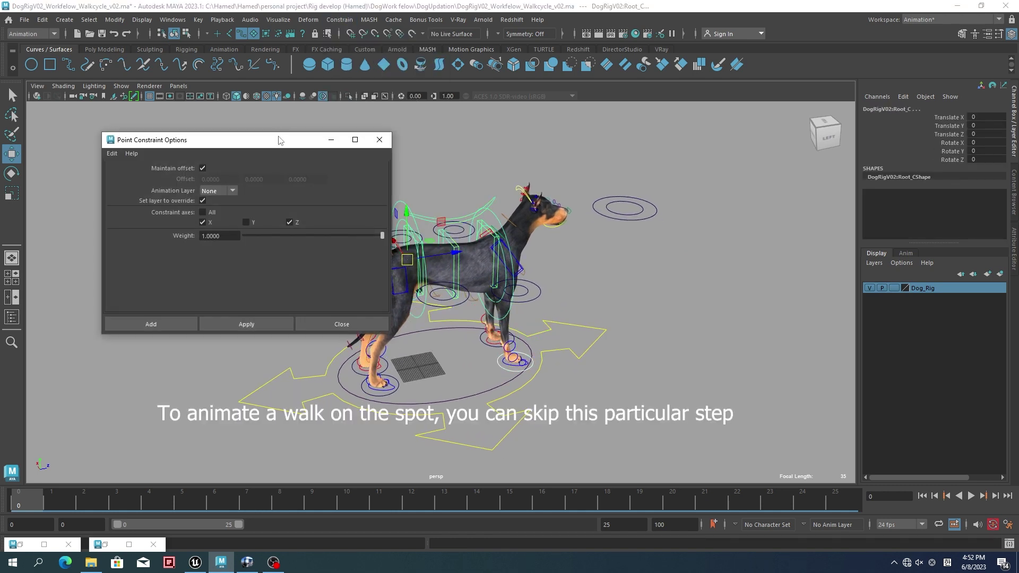
{"action": "left_click_drag", "start_coordinate": [279, 139], "coordinate": [245, 94]}
{"action": "left_click", "coordinate": [212, 277]}
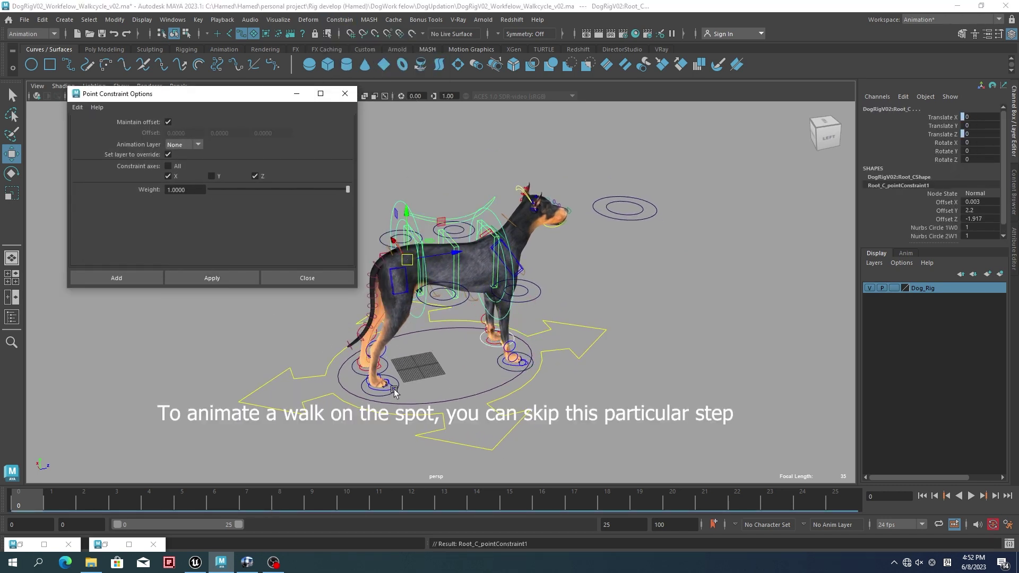
{"action": "left_click", "coordinate": [211, 277]}
{"action": "left_click", "coordinate": [307, 278]}
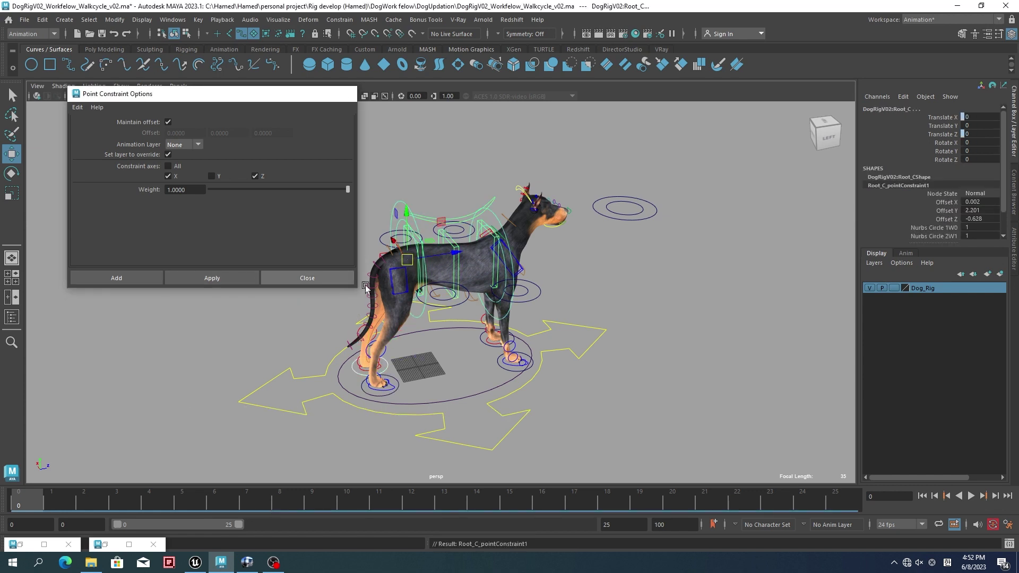
Step: Test-move the front and rear foot circles to check that the root control follows them
{"action": "left_click", "coordinate": [513, 361]}
{"action": "left_click_drag", "start_coordinate": [513, 361], "coordinate": [534, 337], "text": "alt"}
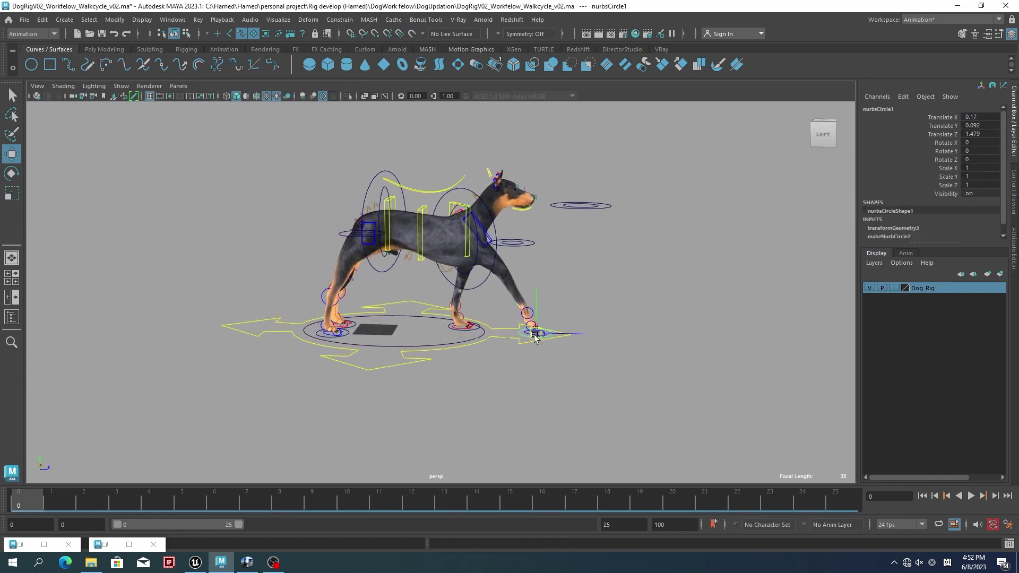
{"action": "left_click", "coordinate": [353, 324]}
{"action": "left_click_drag", "start_coordinate": [354, 324], "coordinate": [504, 337], "text": "alt"}
{"action": "left_click", "coordinate": [468, 336]}
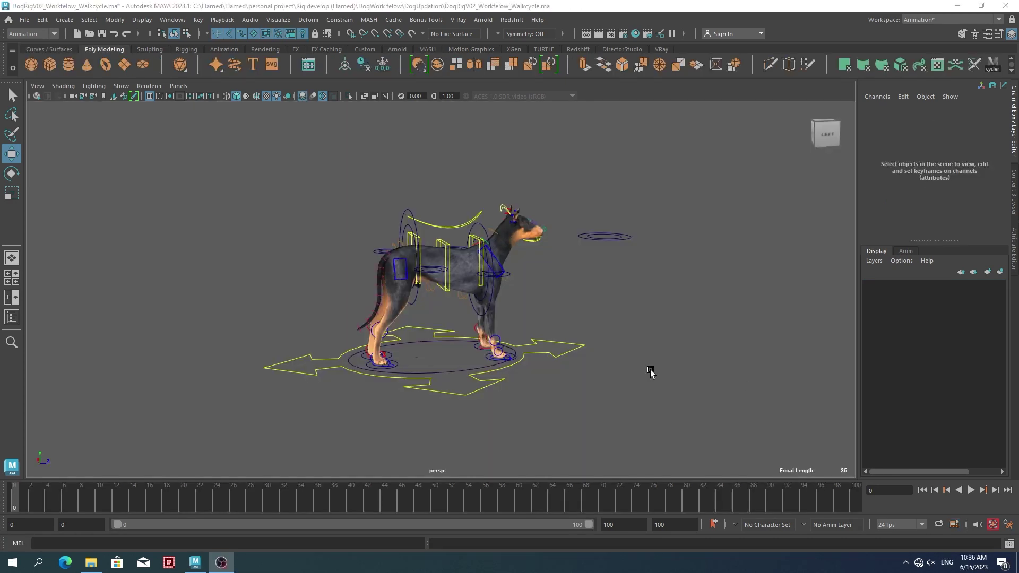
Step: Try shifting both front foot circles sideways and rotating the root control, undoing the test changes
{"action": "left_click_drag", "start_coordinate": [651, 373], "coordinate": [505, 292], "text": "alt"}
{"action": "left_click", "coordinate": [512, 365]}
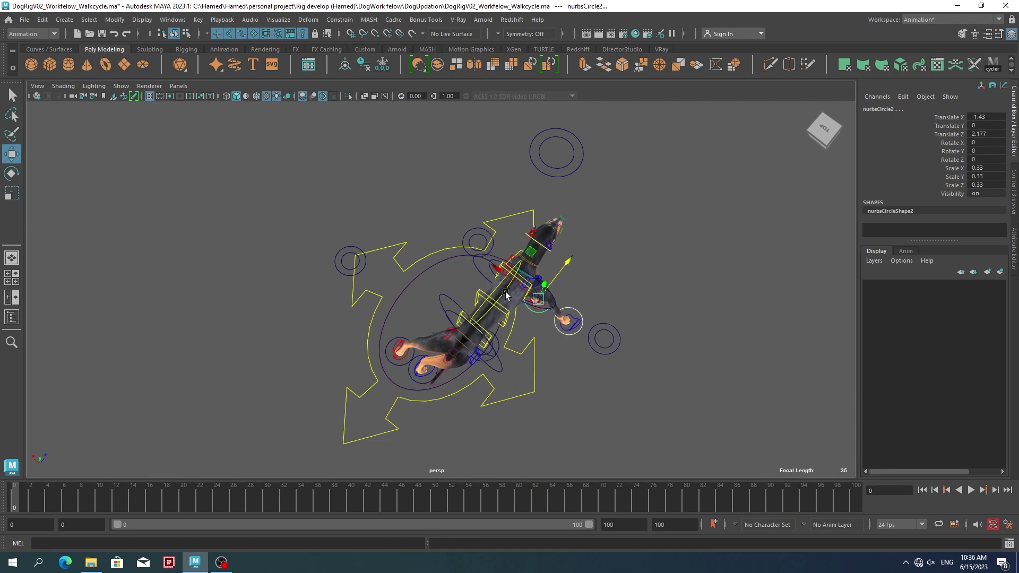
{"action": "left_click", "coordinate": [505, 291]}
{"action": "key", "text": "e"}
{"action": "key", "text": "ctrl+z"}
{"action": "left_click", "coordinate": [557, 345]}
{"action": "left_click_drag", "start_coordinate": [592, 389], "coordinate": [458, 260], "text": "alt"}
{"action": "left_click", "coordinate": [538, 351]}
Step: Parent the front and rear side circles on both sides of the dog to the root control
{"action": "key", "text": "q"}
{"action": "left_click", "coordinate": [399, 209]}
{"action": "left_click", "coordinate": [479, 315], "text": "shift"}
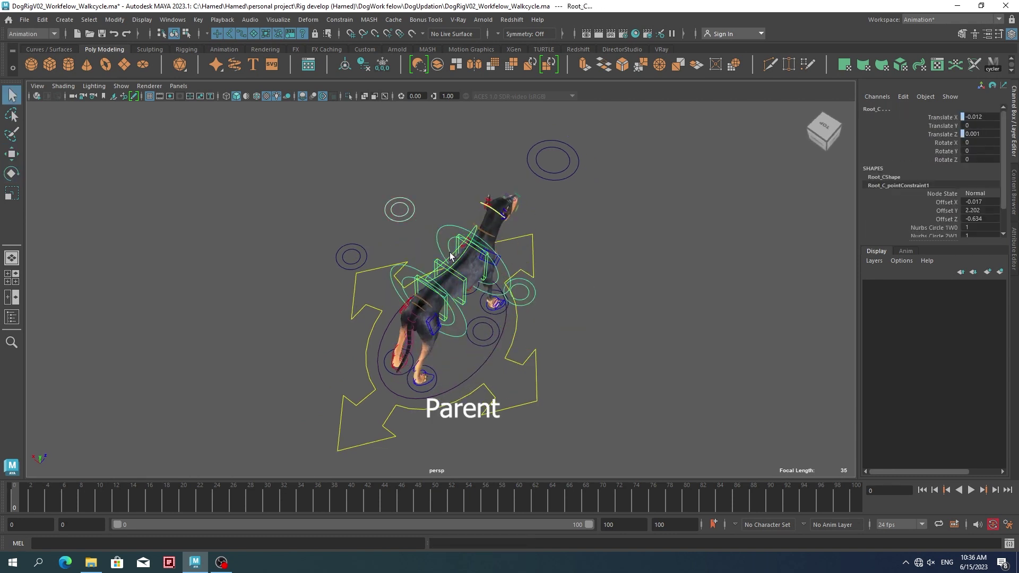
{"action": "key", "text": "p"}
{"action": "key", "text": "ctrl+z"}
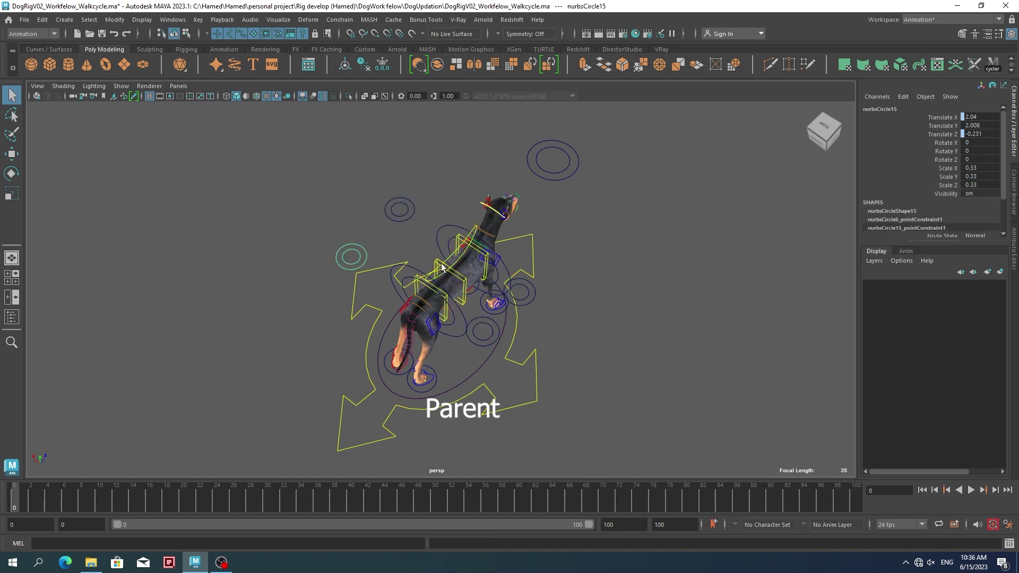
{"action": "key", "text": "ctrl+z"}
{"action": "key", "text": "ctrl+z"}
Step: Test-rotate the root control about Y with the front foot circles shifted sideways, and undo the rotation
{"action": "left_click_drag", "start_coordinate": [499, 310], "coordinate": [480, 297], "text": "alt"}
{"action": "key", "text": "ctrl+z"}
{"action": "key", "text": "ctrl+z"}
{"action": "key", "text": "w"}
{"action": "left_click", "coordinate": [493, 306]}
{"action": "key", "text": "e"}
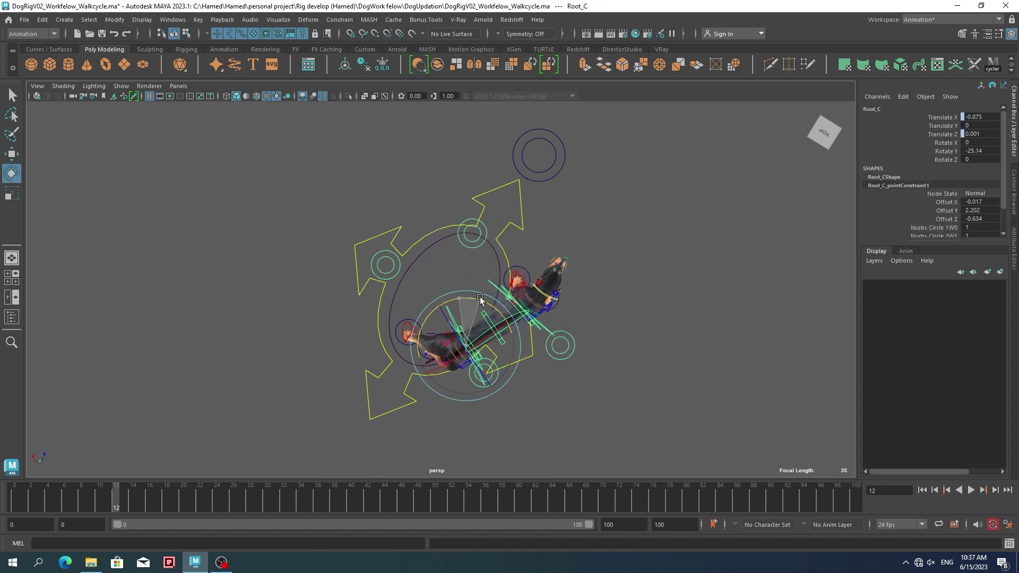
{"action": "key", "text": "ctrl+z"}
Step: Key both rear foot circles at frame 12 and return to frame 0
{"action": "left_click", "coordinate": [409, 369]}
{"action": "key", "text": "w"}
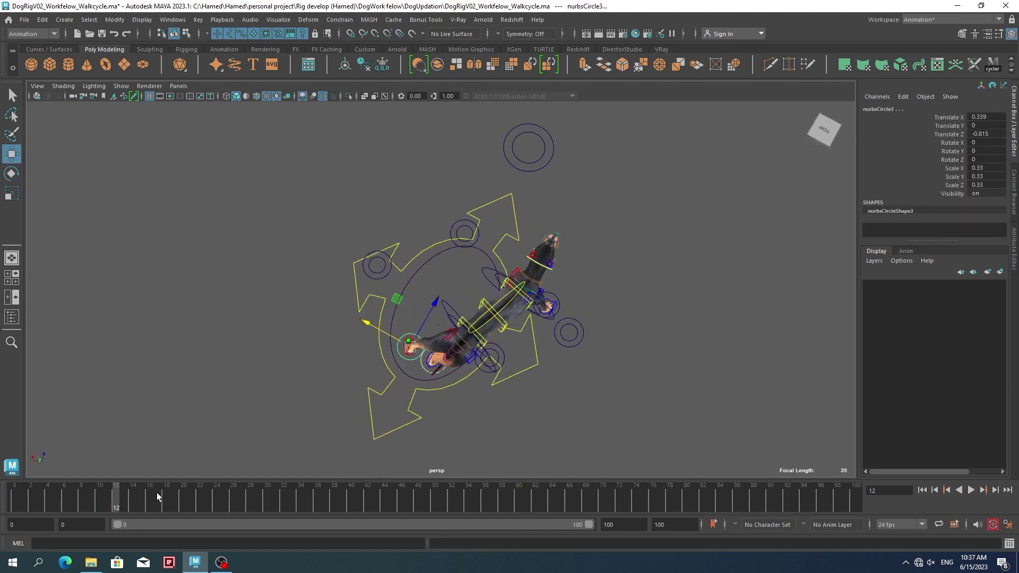
{"action": "key", "text": "s"}
{"action": "key", "text": "comma"}
Step: Undo a test rotation of the root control and edit the keyed root's Blend Point 1 at frame 0
{"action": "left_click", "coordinate": [444, 371]}
{"action": "key", "text": "e"}
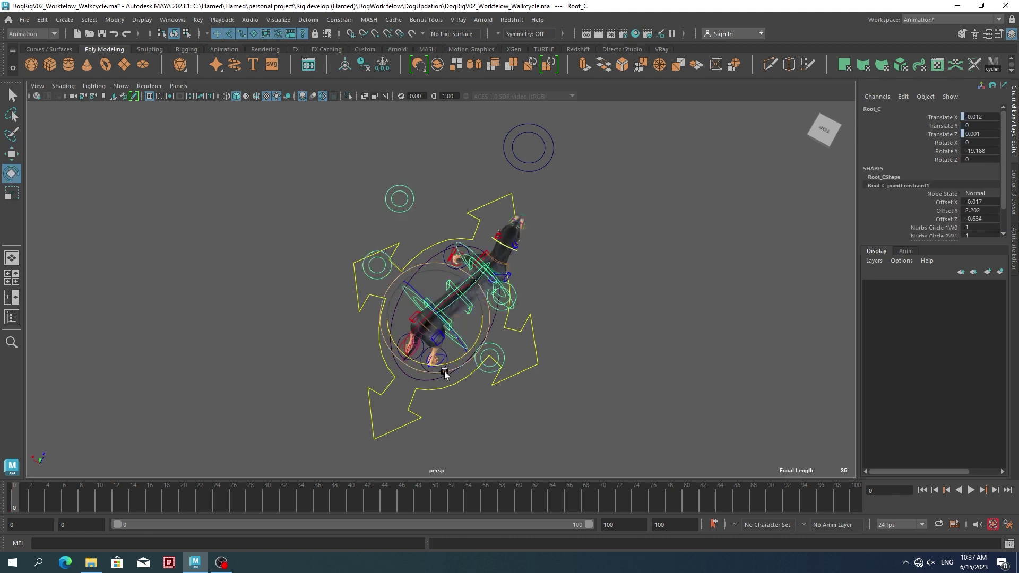
{"action": "left_click", "coordinate": [441, 371]}
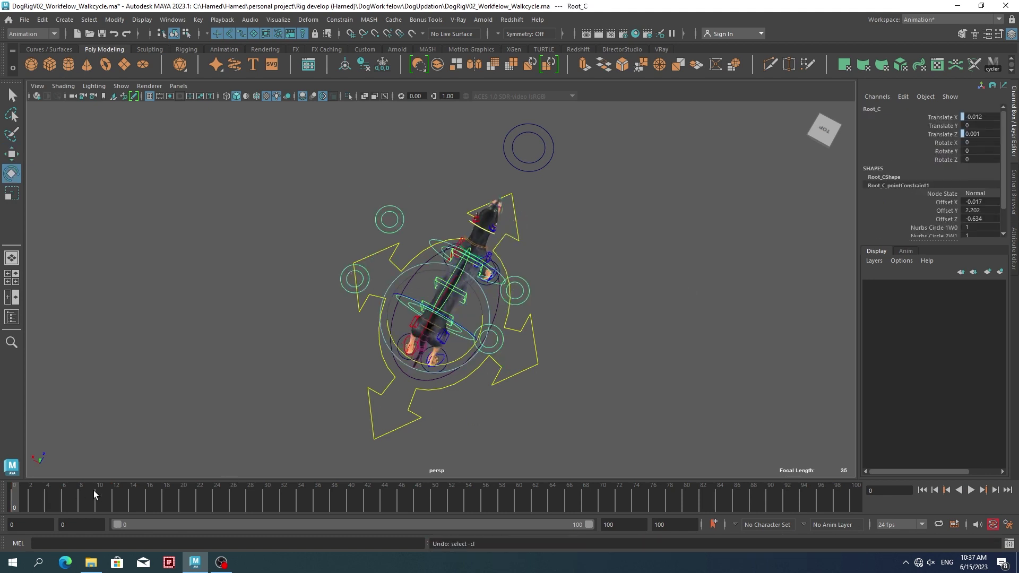
{"action": "key", "text": "w"}
{"action": "left_click", "coordinate": [461, 280]}
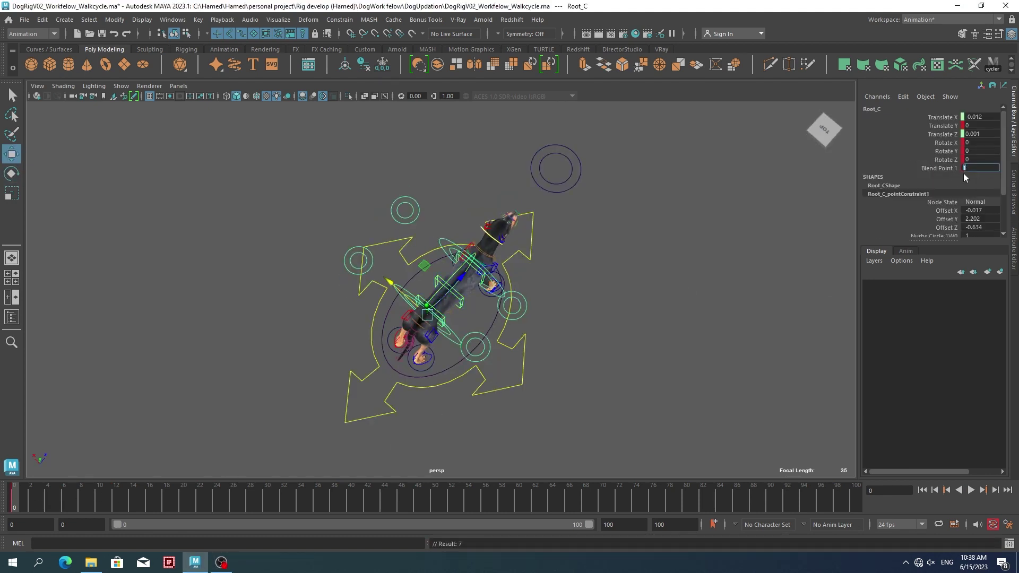
Step: Shift the foot circles sideways at frame 12, key them and scrub through the motion
{"action": "left_click", "coordinate": [583, 345]}
{"action": "left_click_drag", "start_coordinate": [531, 350], "coordinate": [477, 349], "text": "alt"}
{"action": "left_click", "coordinate": [476, 291]}
{"action": "mouse_move", "coordinate": [116, 501]}
{"action": "left_mouse_down"}
{"action": "mouse_move", "coordinate": [139, 501]}
{"action": "mouse_move", "coordinate": [115, 500]}
{"action": "left_mouse_up"}
{"action": "left_click_drag", "start_coordinate": [425, 414], "coordinate": [391, 421], "text": "alt"}
{"action": "left_click", "coordinate": [418, 377]}
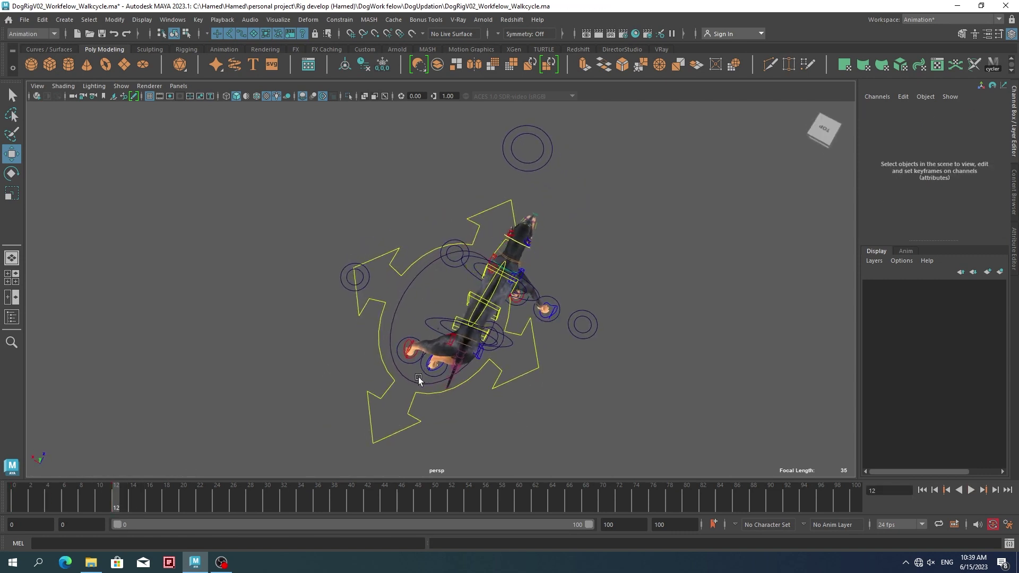
{"action": "left_click", "coordinate": [455, 379]}
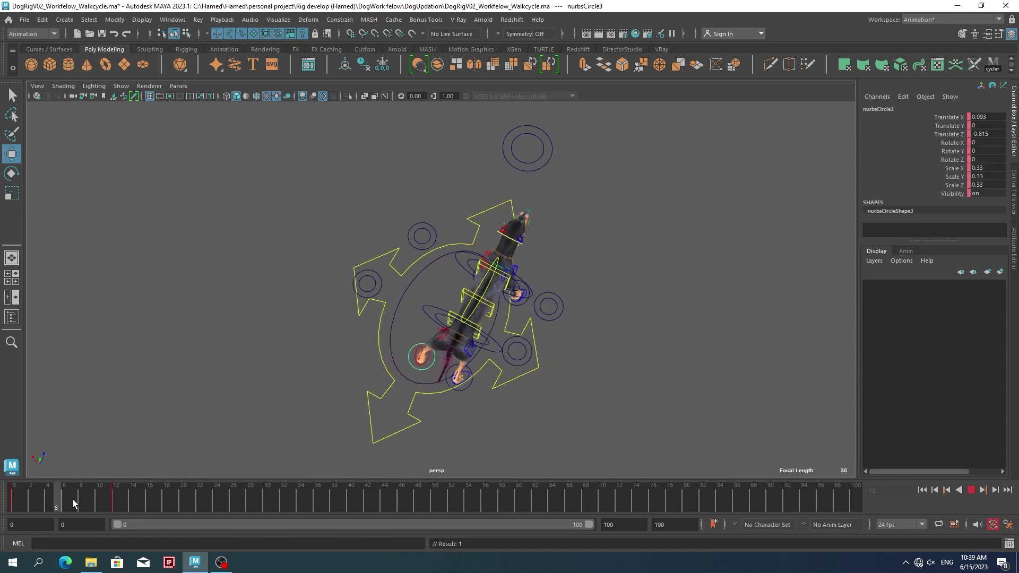
Step: Rotate the body control with the foot circles in their shifted pose and key its rotation
{"action": "left_click", "coordinate": [578, 312]}
{"action": "left_click_drag", "start_coordinate": [578, 312], "coordinate": [536, 300], "text": "alt"}
{"action": "left_click", "coordinate": [511, 359]}
{"action": "left_click_drag", "start_coordinate": [511, 359], "coordinate": [444, 343], "text": "alt"}
{"action": "left_click", "coordinate": [463, 296]}
{"action": "key", "text": "e"}
{"action": "key", "text": "shift+e"}
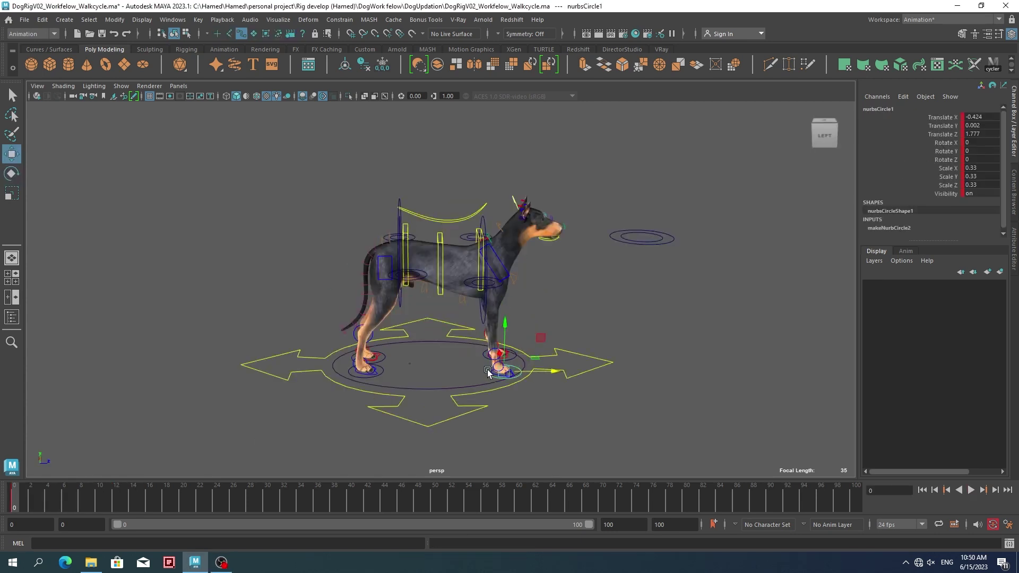
Step: Animate the front right foot circle forward and the rear left foot circle stepping up, with keys at frames 0 and 8
{"action": "left_click", "coordinate": [561, 367]}
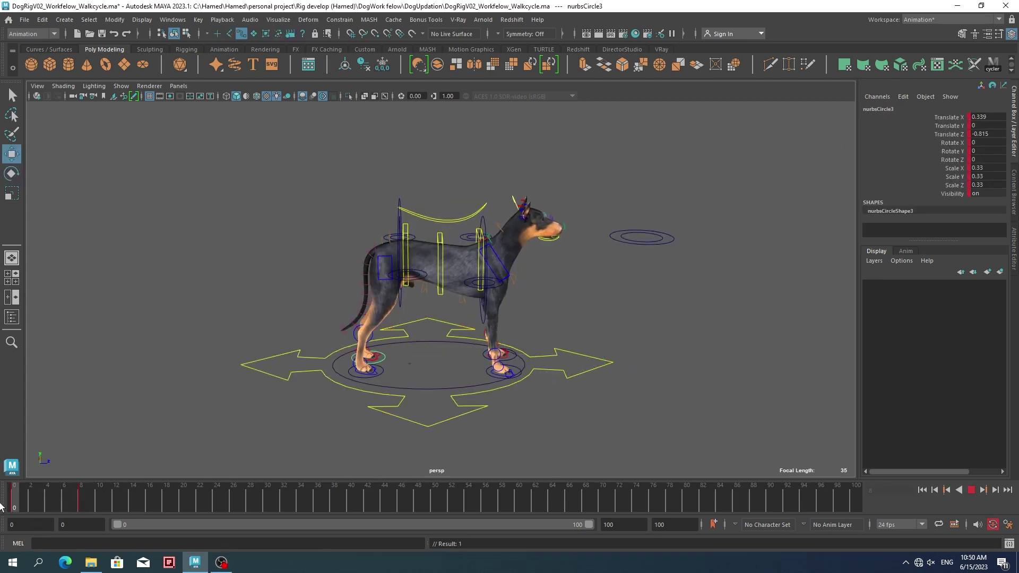
{"action": "key", "text": "Escape"}
{"action": "mouse_move", "coordinate": [81, 504]}
{"action": "left_mouse_down"}
{"action": "mouse_move", "coordinate": [217, 504]}
{"action": "mouse_move", "coordinate": [48, 513]}
{"action": "mouse_move", "coordinate": [112, 505]}
{"action": "mouse_move", "coordinate": [77, 507]}
{"action": "left_mouse_up"}
{"action": "left_click", "coordinate": [398, 328]}
{"action": "left_click", "coordinate": [370, 262]}
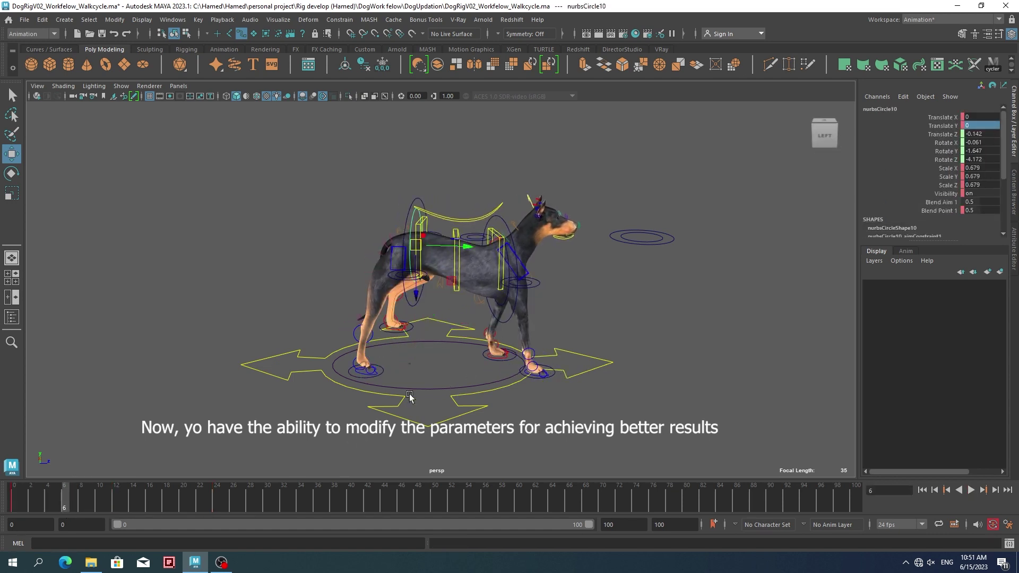
Step: Adjust the rear body circle's Blend Point 1 and review the walk by playing and scrubbing the timeline
{"action": "middle_click_drag", "start_coordinate": [982, 211], "coordinate": [986, 210]}
{"action": "key", "text": "alt+v"}
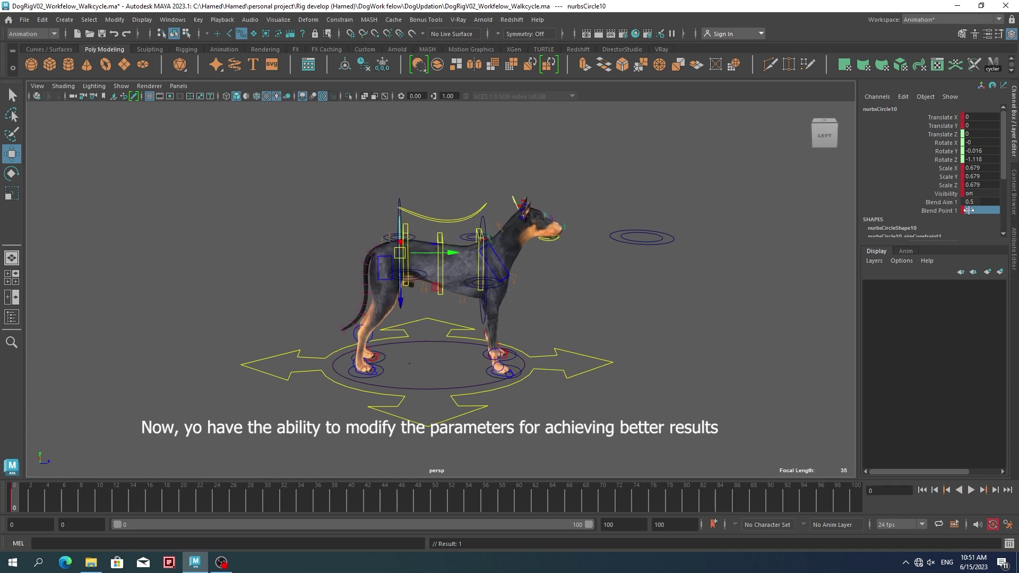
{"action": "key", "text": "alt+v"}
{"action": "left_click_drag", "start_coordinate": [424, 371], "coordinate": [518, 368], "text": "alt"}
{"action": "left_click", "coordinate": [305, 240]}
{"action": "left_click_drag", "start_coordinate": [19, 510], "coordinate": [242, 509]}
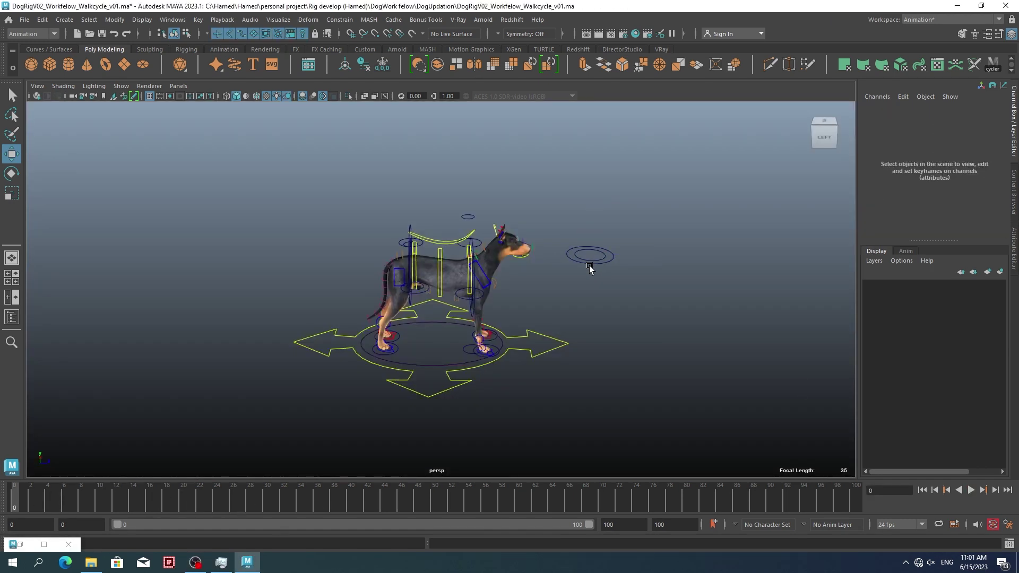
Step: Test-move the circle in front of the head and the root curve, check playback, and undo the changes
{"action": "left_click_drag", "start_coordinate": [562, 251], "coordinate": [562, 251]}
{"action": "key", "text": "ctrl+z"}
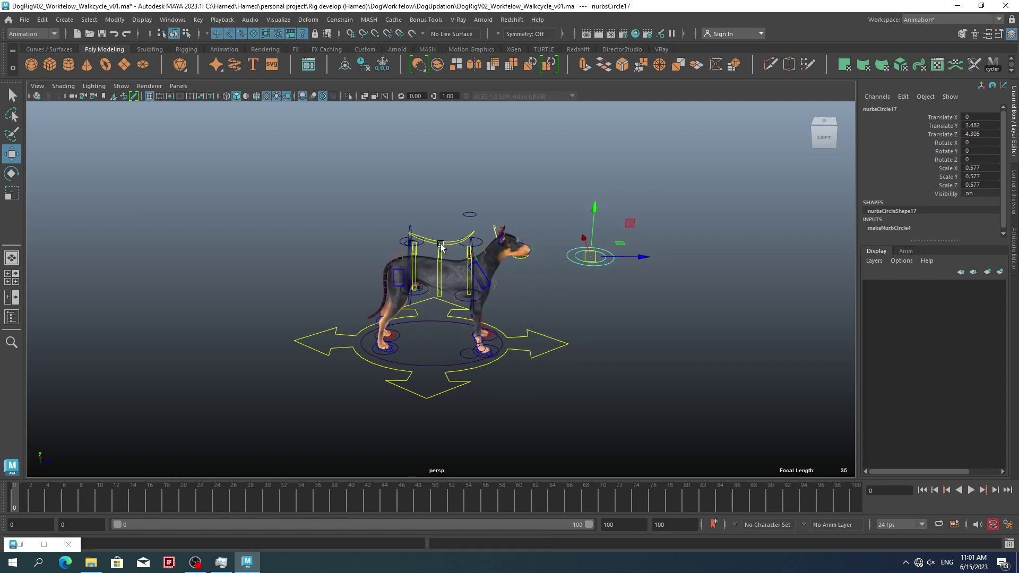
{"action": "left_click", "coordinate": [441, 246]}
{"action": "key", "text": "ctrl+z"}
{"action": "key", "text": "alt+v"}
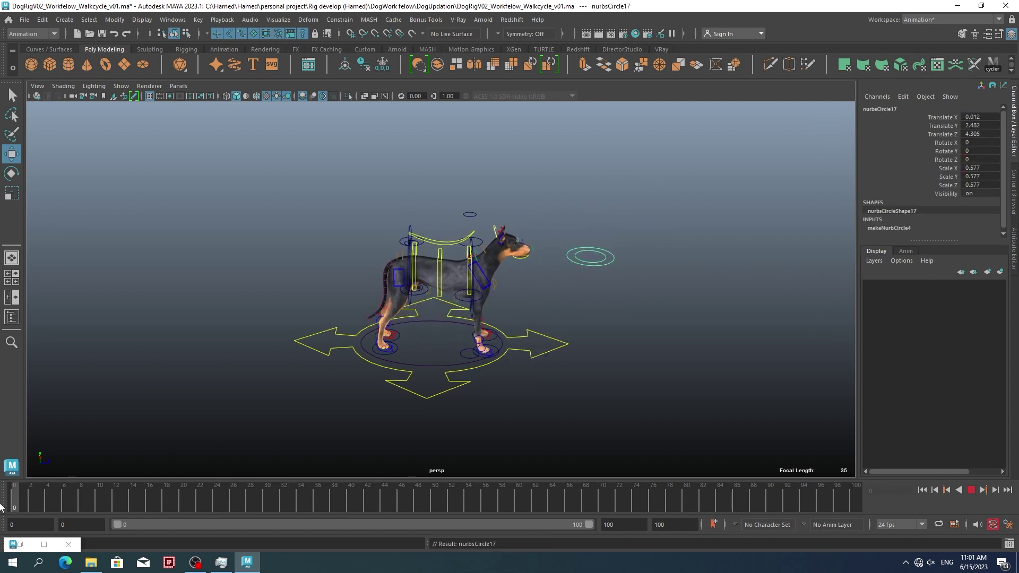
{"action": "key", "text": "alt+v"}
{"action": "key", "text": "ctrl+z"}
{"action": "key", "text": "ctrl+z"}
{"action": "key", "text": "ctrl+z"}
{"action": "key", "text": "ctrl+z"}
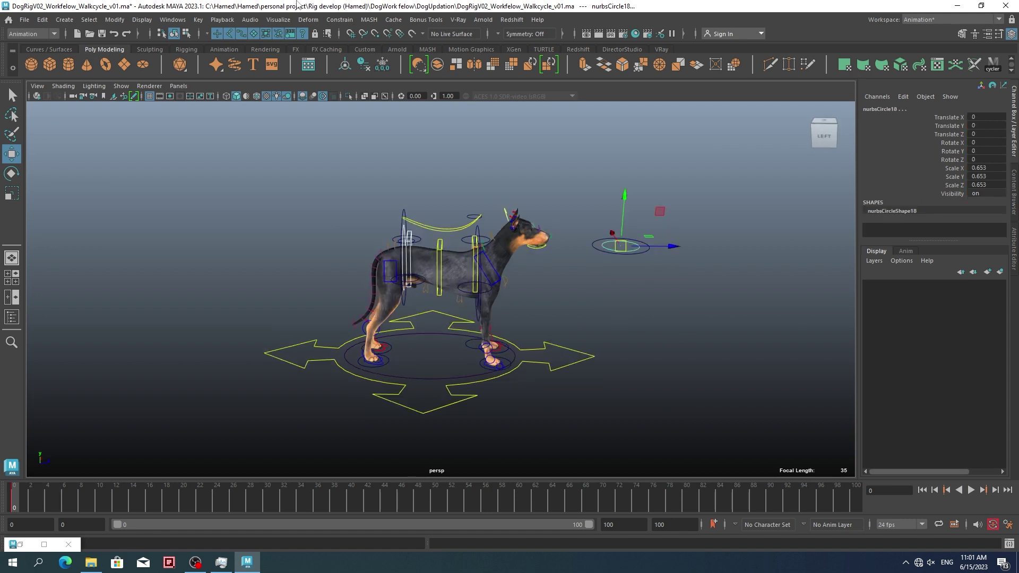
Step: Point-constrain the inner circle in front of the head to the rear spine control on Y only, maintaining offset
{"action": "left_click", "coordinate": [339, 19]}
{"action": "left_click", "coordinate": [443, 55]}
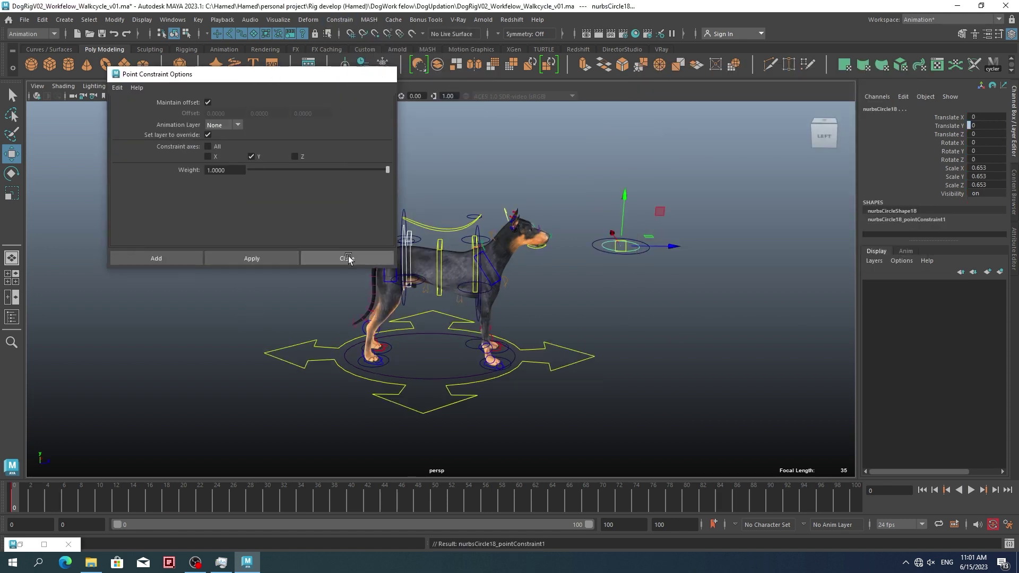
{"action": "left_click", "coordinate": [348, 259]}
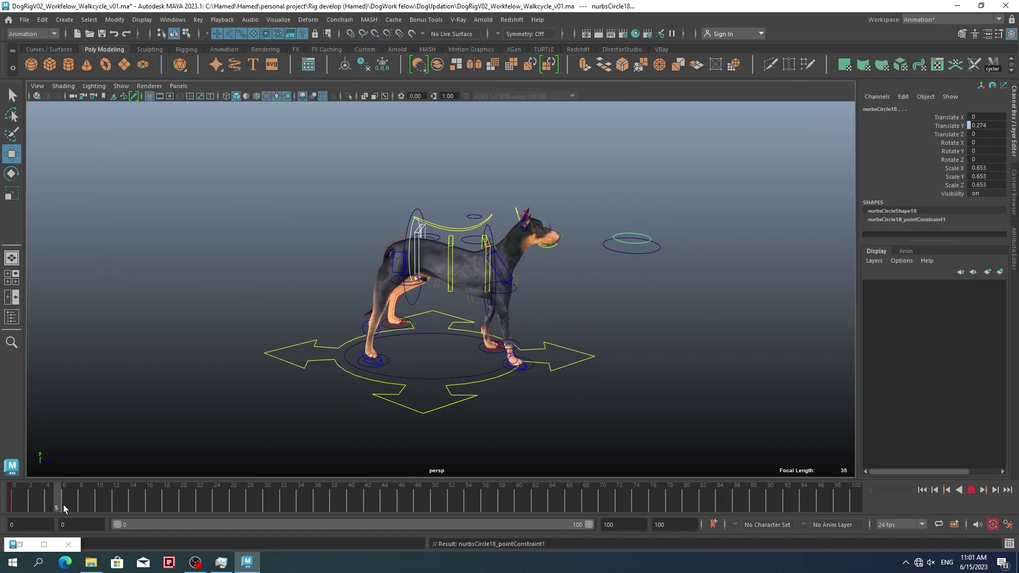
Step: Aim-constrain the head control to the inner circle in front of the head and play back the walk
{"action": "left_click", "coordinate": [603, 281]}
{"action": "left_click", "coordinate": [501, 215]}
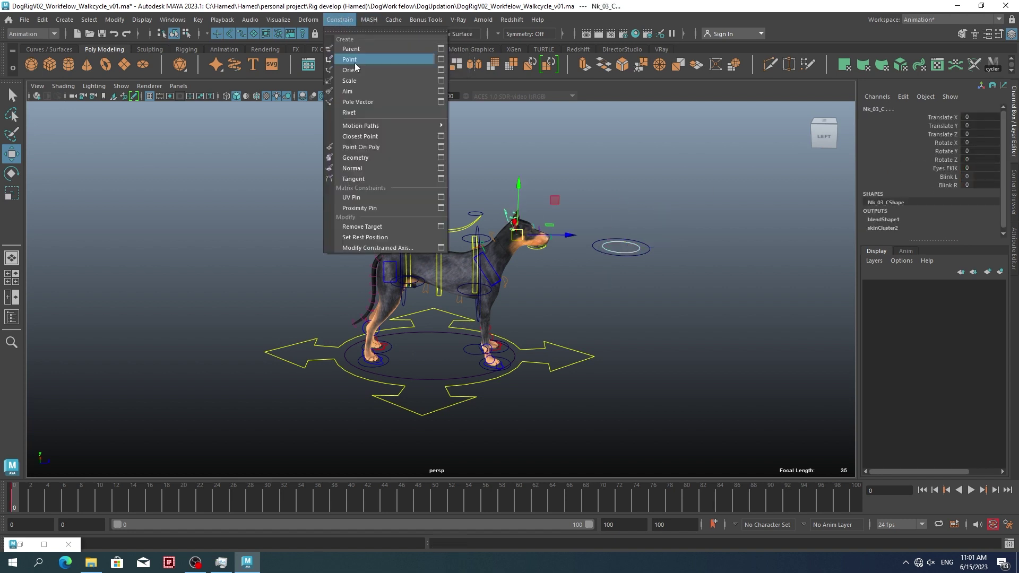
{"action": "left_click", "coordinate": [347, 92]}
{"action": "key", "text": "alt+v"}
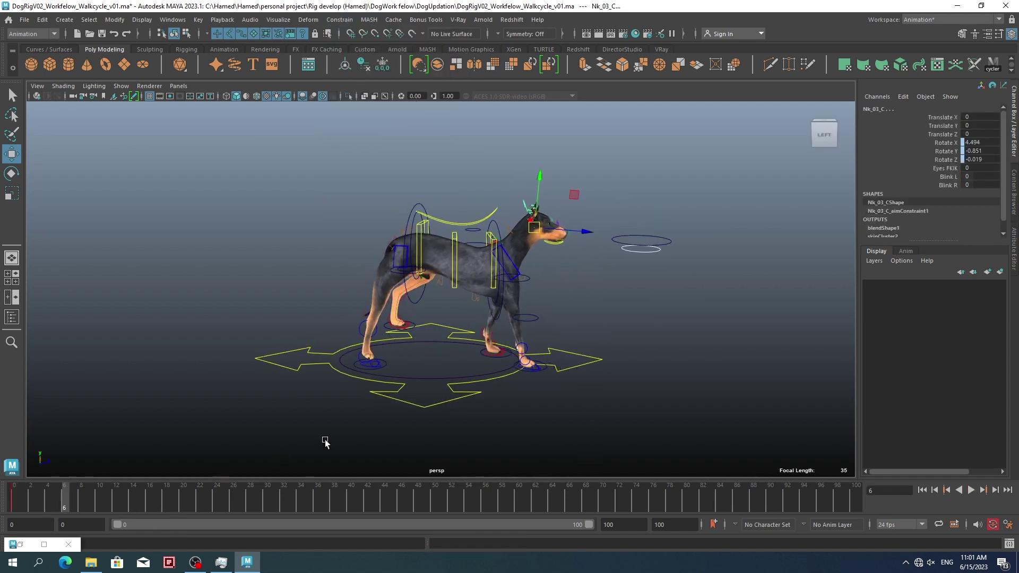
Step: Raise the front right foot circle to about 0.69 in Y at frame 6, key it, and set Translate Y to 0 at frame 12
{"action": "left_click", "coordinate": [530, 365]}
{"action": "key", "text": "alt+v"}
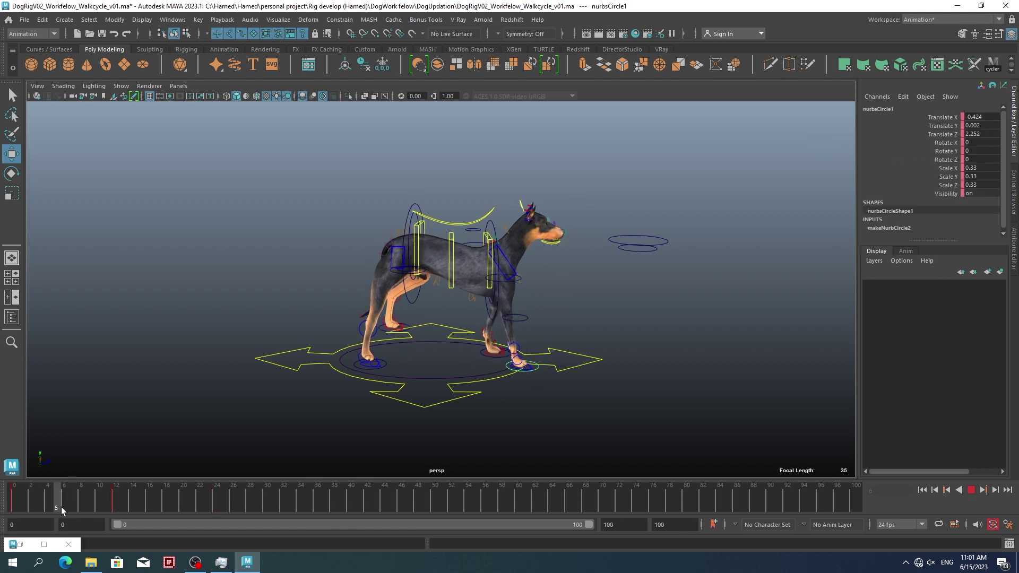
{"action": "left_click_drag", "start_coordinate": [531, 365], "coordinate": [518, 325]}
{"action": "key", "text": "shift+w"}
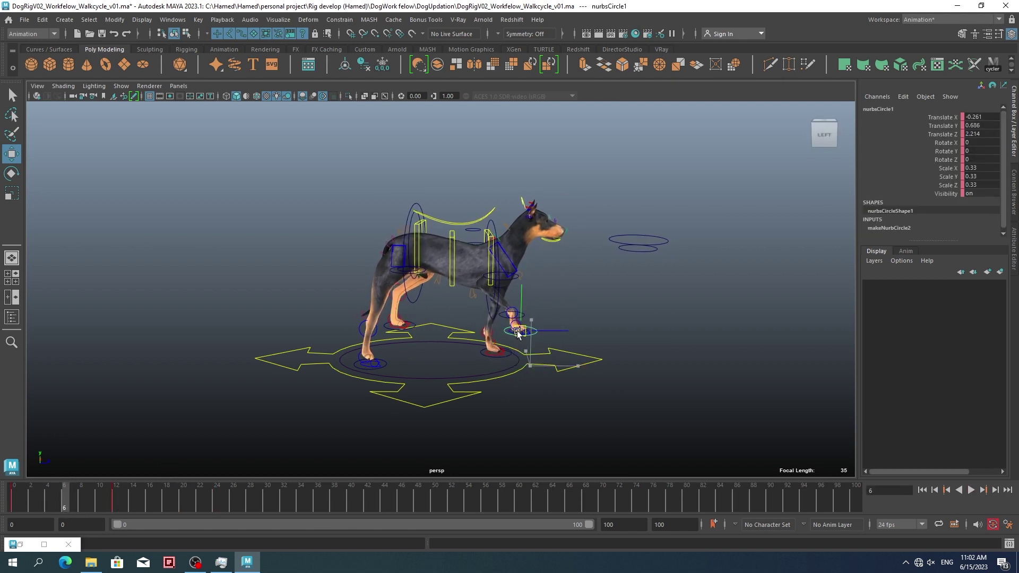
{"action": "left_click_drag", "start_coordinate": [64, 504], "coordinate": [116, 507]}
{"action": "left_click", "coordinate": [982, 125]}
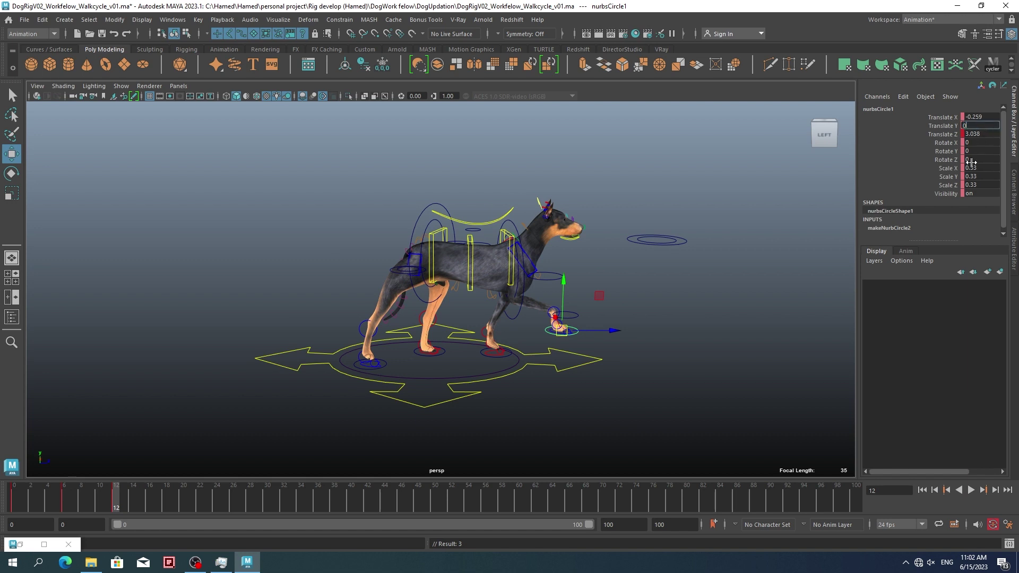
Step: Raise the front left foot circle to about 0.73 in Y at frame 18 and key its position
{"action": "key", "text": "alt+period"}
{"action": "key", "text": "alt+period"}
{"action": "key", "text": "alt+period"}
{"action": "key", "text": "alt+period"}
{"action": "key", "text": "alt+period"}
{"action": "key", "text": "alt+period"}
{"action": "left_click", "coordinate": [533, 359]}
{"action": "left_click_drag", "start_coordinate": [533, 360], "coordinate": [477, 360]}
{"action": "key", "text": "shift+w"}
{"action": "key", "text": "alt+v"}
{"action": "key", "text": "alt+v"}
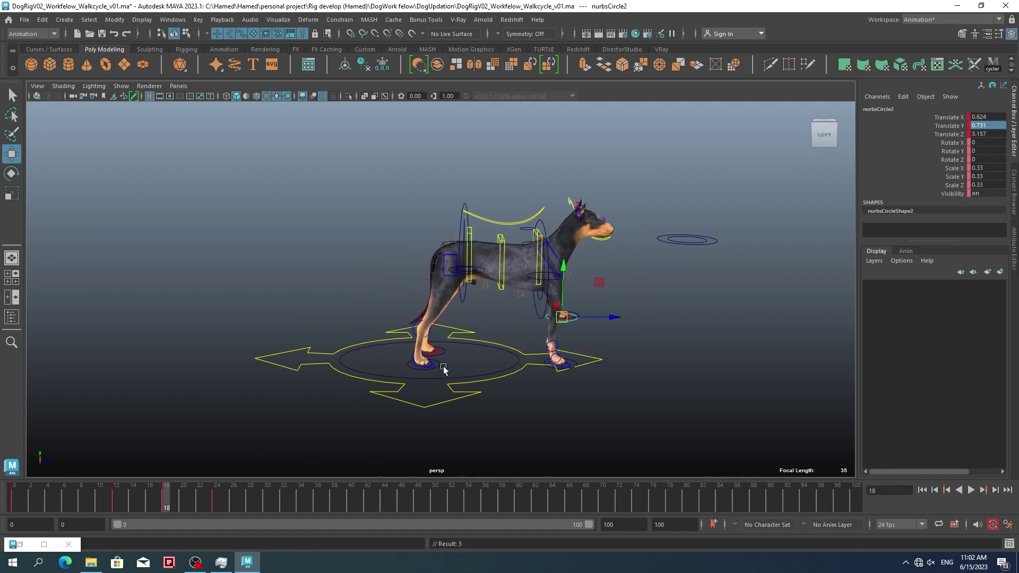
Step: Lift the rear right foot circle to about 0.69 in Y at frame 18
{"action": "left_click", "coordinate": [438, 366]}
{"action": "left_click_drag", "start_coordinate": [144, 504], "coordinate": [163, 517]}
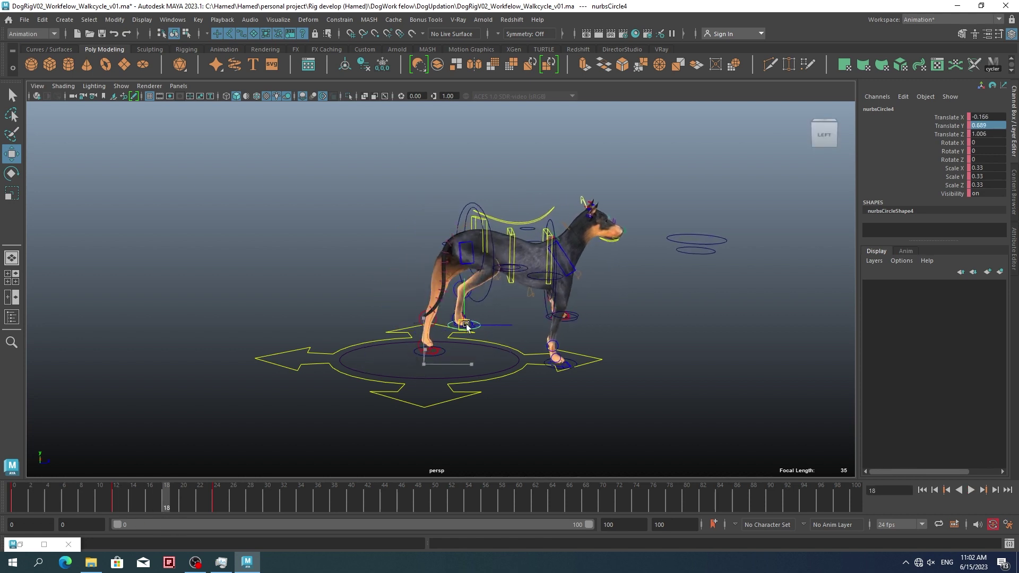